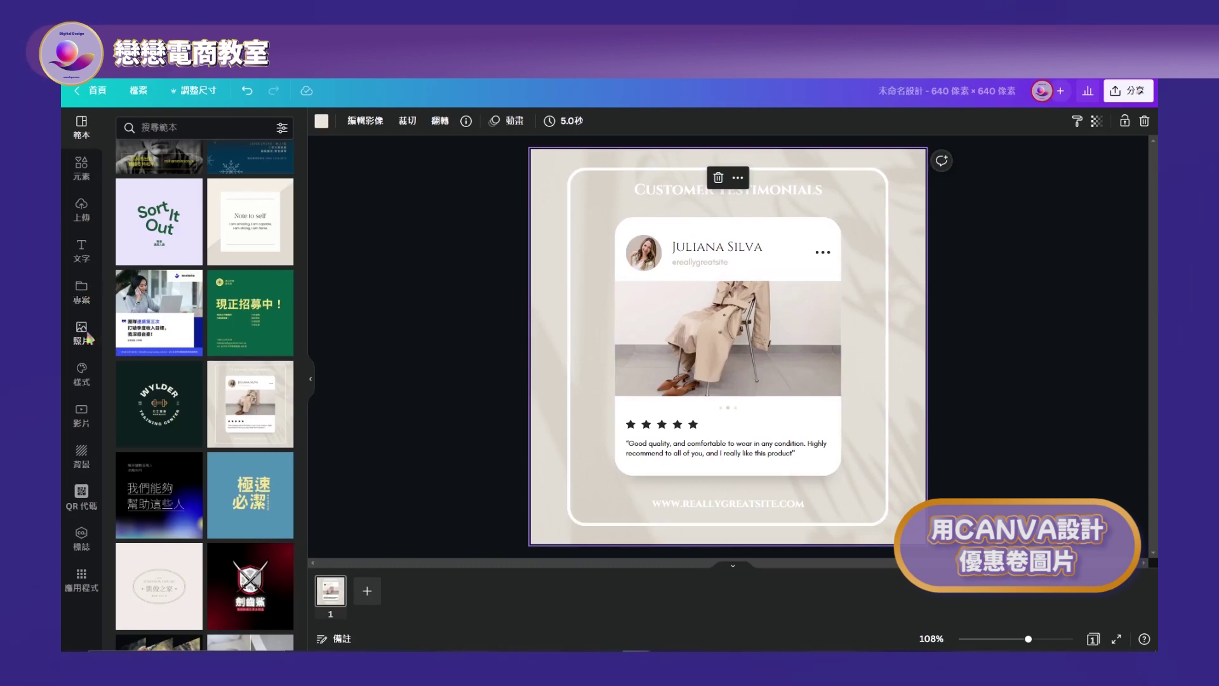
Step: Search the photo library for "toast" and replace the template's photo with the avocado and egg toast picture
{"action": "left_click", "coordinate": [213, 130]}
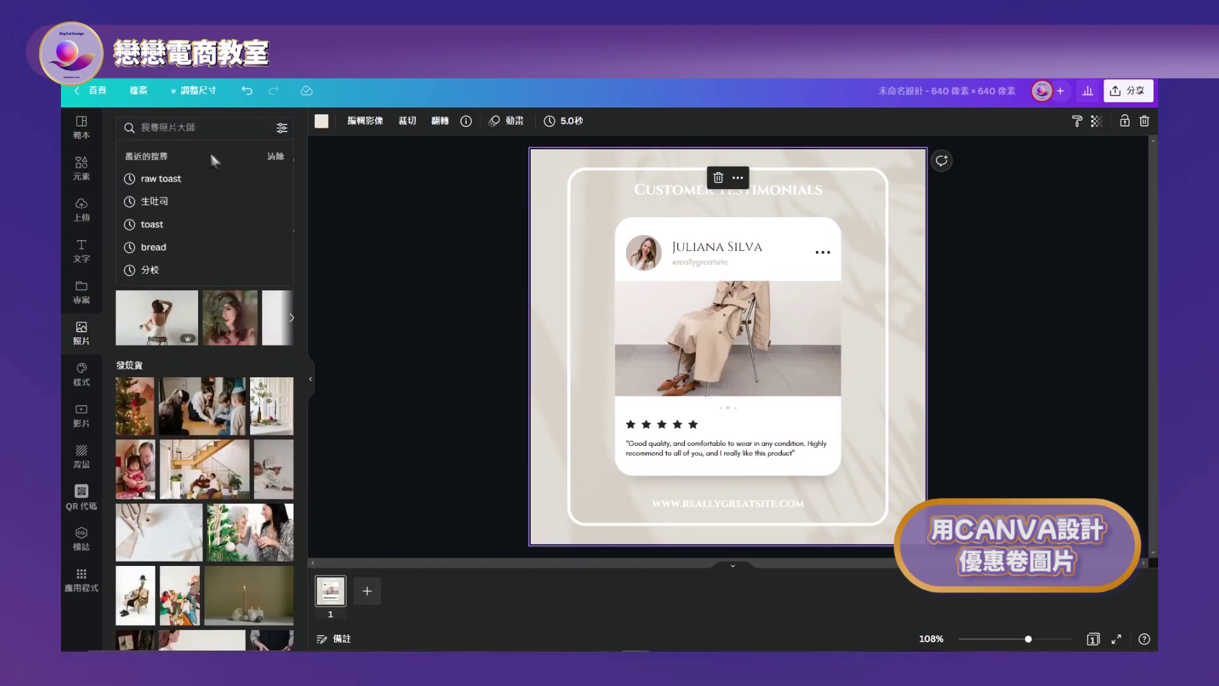
{"action": "left_click", "coordinate": [190, 125]}
{"action": "type", "text": "toas"}
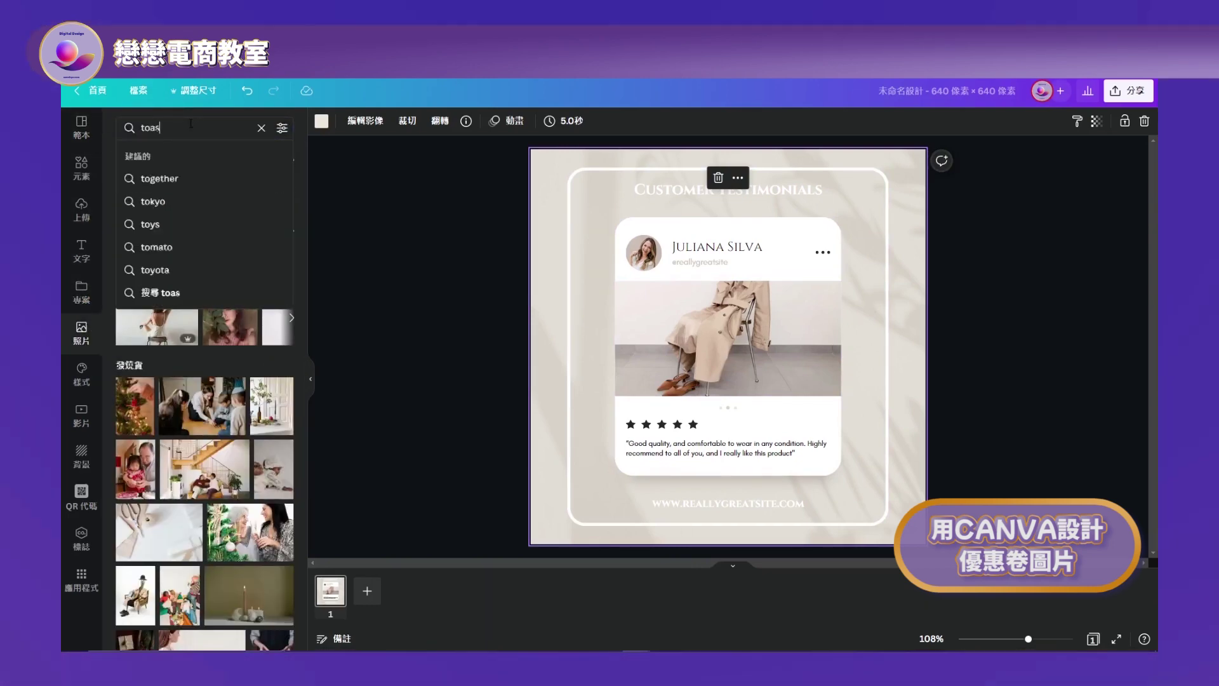
{"action": "type", "text": "t"}
{"action": "key", "text": "Return"}
{"action": "scroll", "coordinate": [203, 393], "scroll_direction": "down", "scroll_amount": 10}
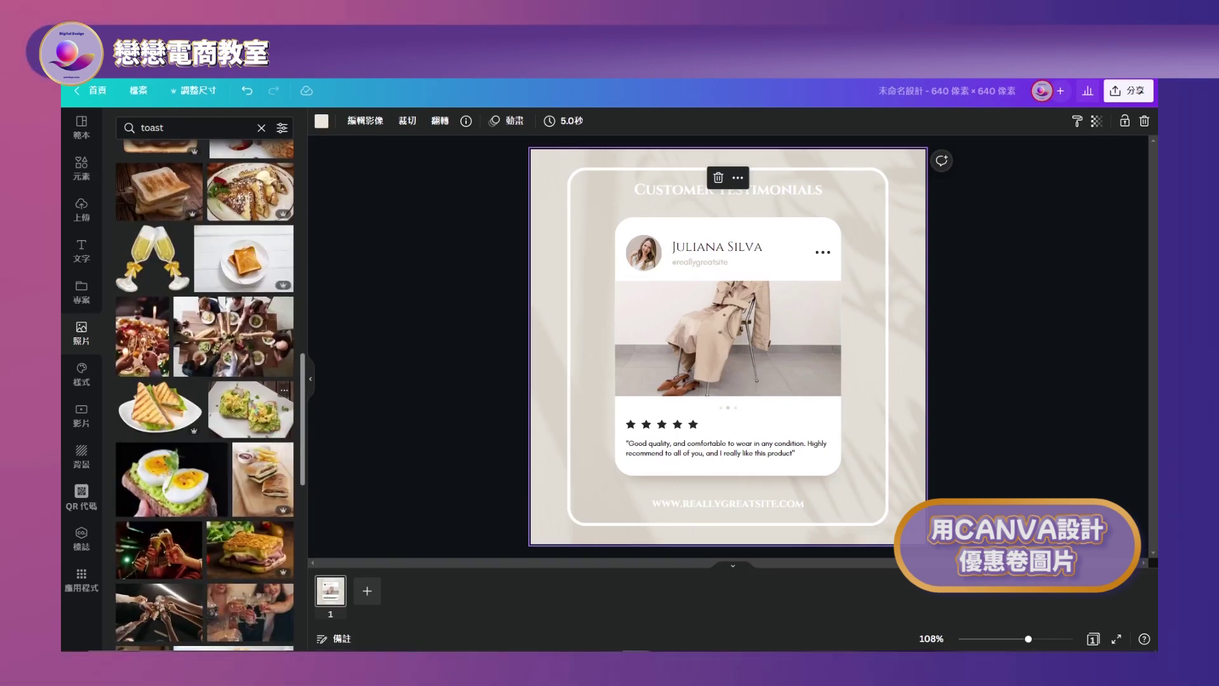
{"action": "left_click", "coordinate": [250, 410]}
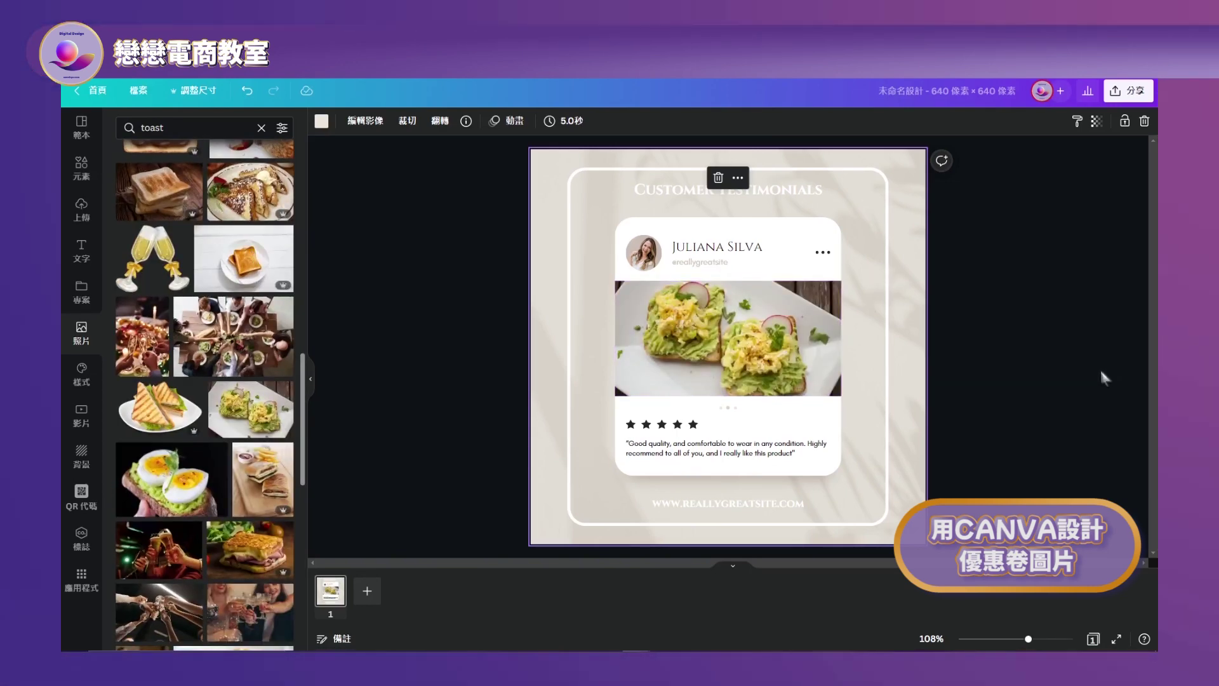
Step: Replace the profile name on the card with "酪梨醬嫩蛋吐司" and the handle below it with "戀戀網紅美食館"
{"action": "double_click", "coordinate": [718, 246]}
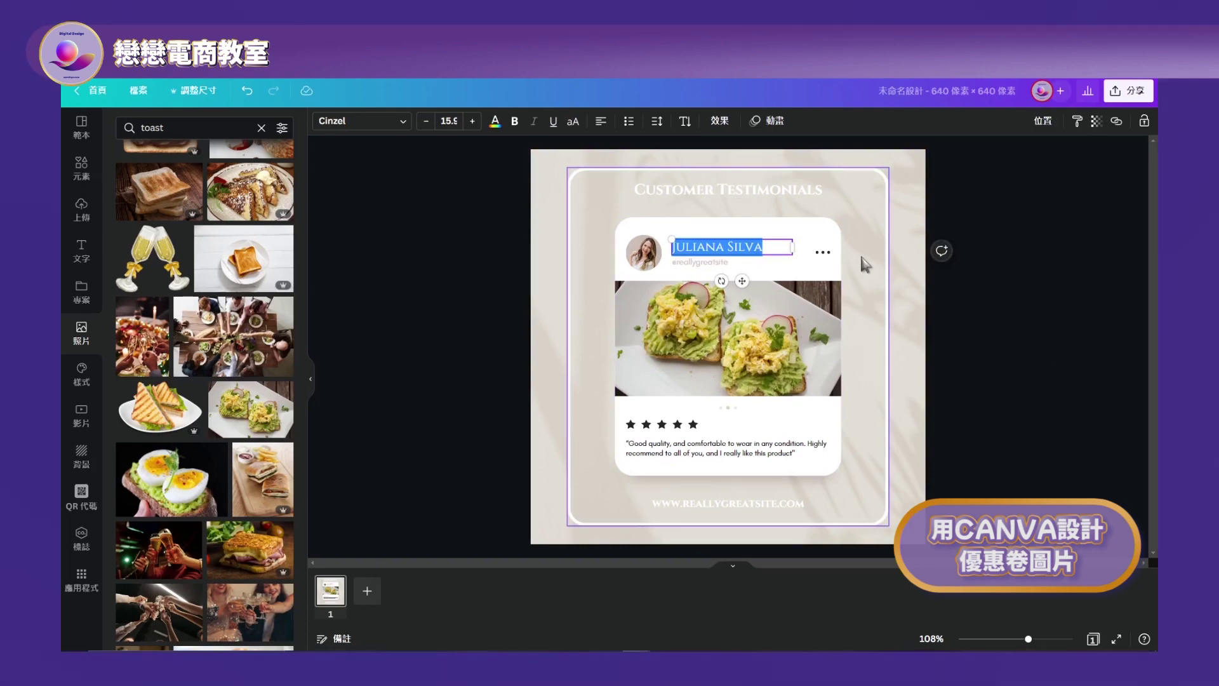
{"action": "type", "text": "酪梨醬嫩蛋吐司"}
{"action": "double_click", "coordinate": [698, 262]}
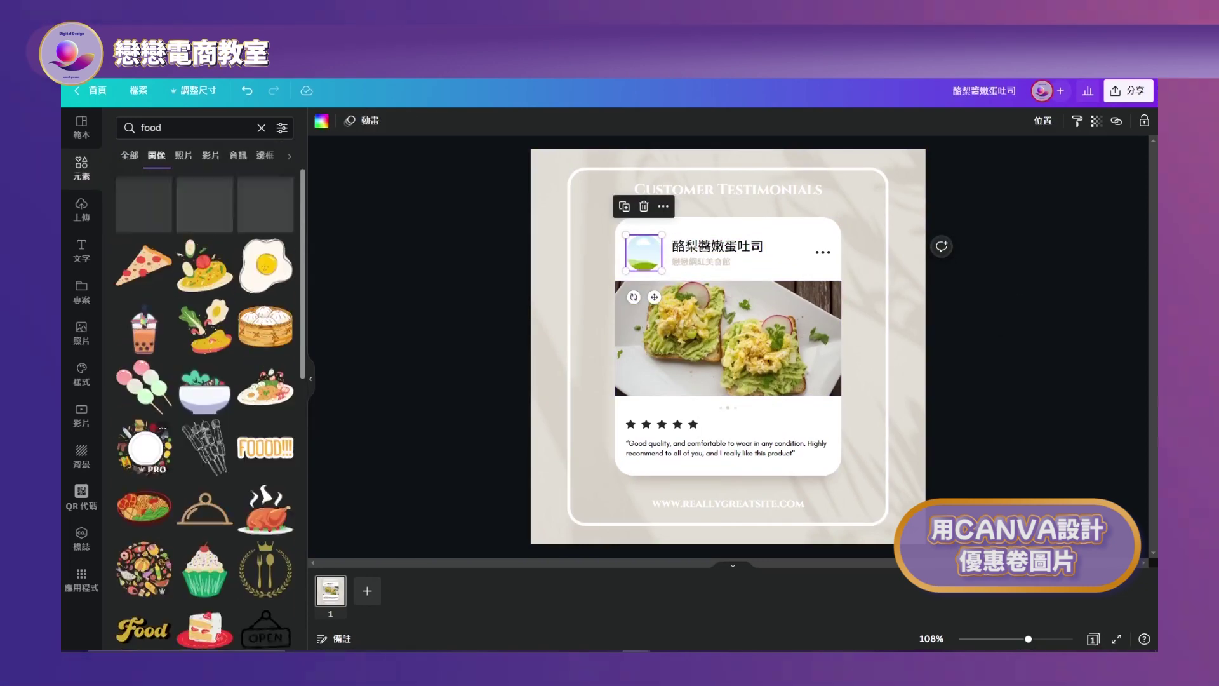
Step: Fill the profile picture frame with the fork-and-spoon speech bubble graphic and replace the review text with "有機紅蛋、臺灣酪梨、日式生吐司"
{"action": "left_click", "coordinate": [143, 203]}
{"action": "triple_click", "coordinate": [727, 448]}
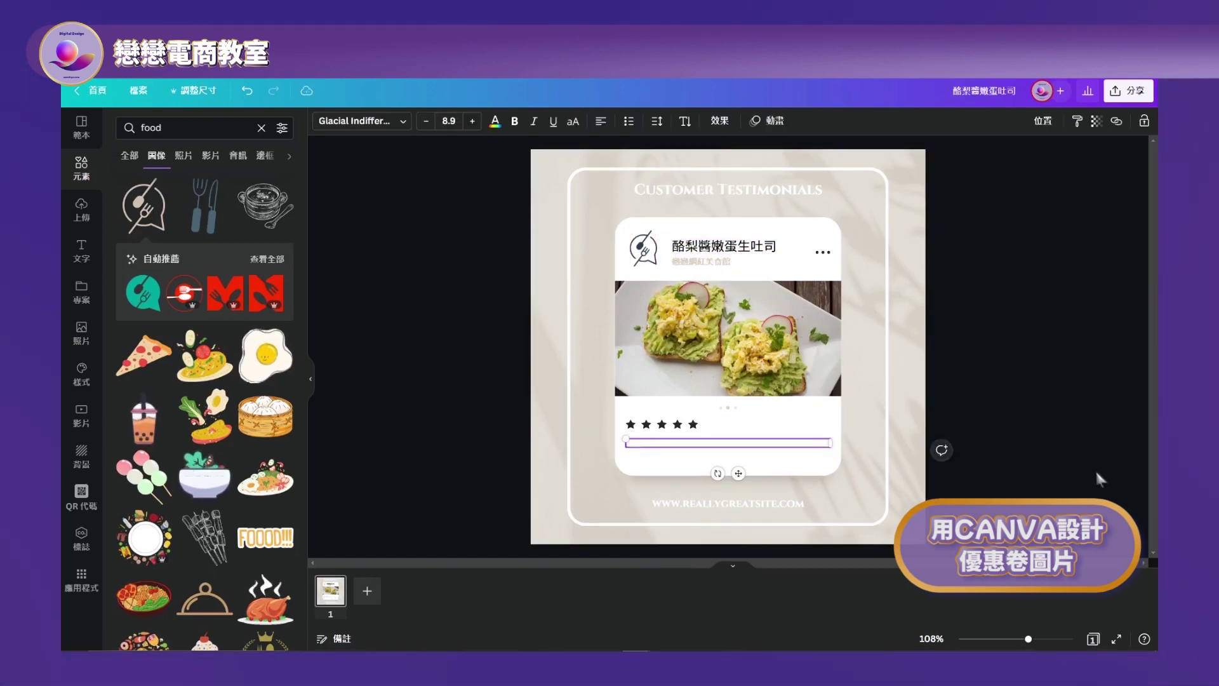
{"action": "type", "text": "有機紅湯"}
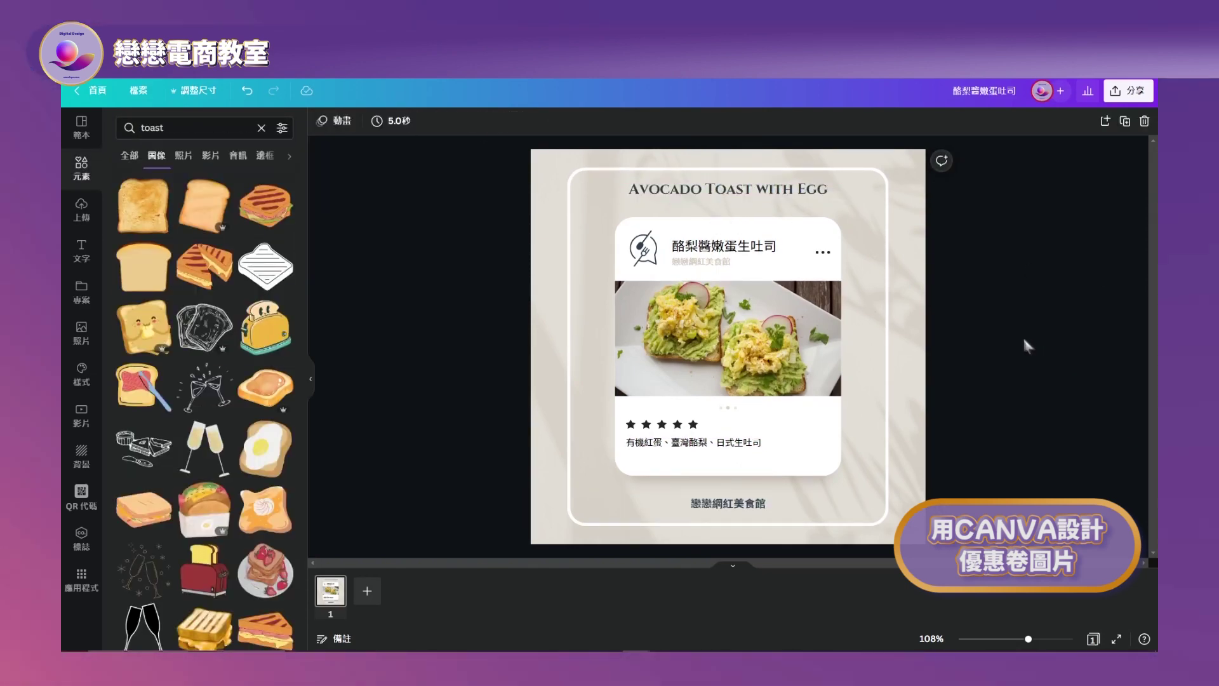
{"action": "scroll", "coordinate": [203, 381], "scroll_direction": "down", "scroll_amount": 10}
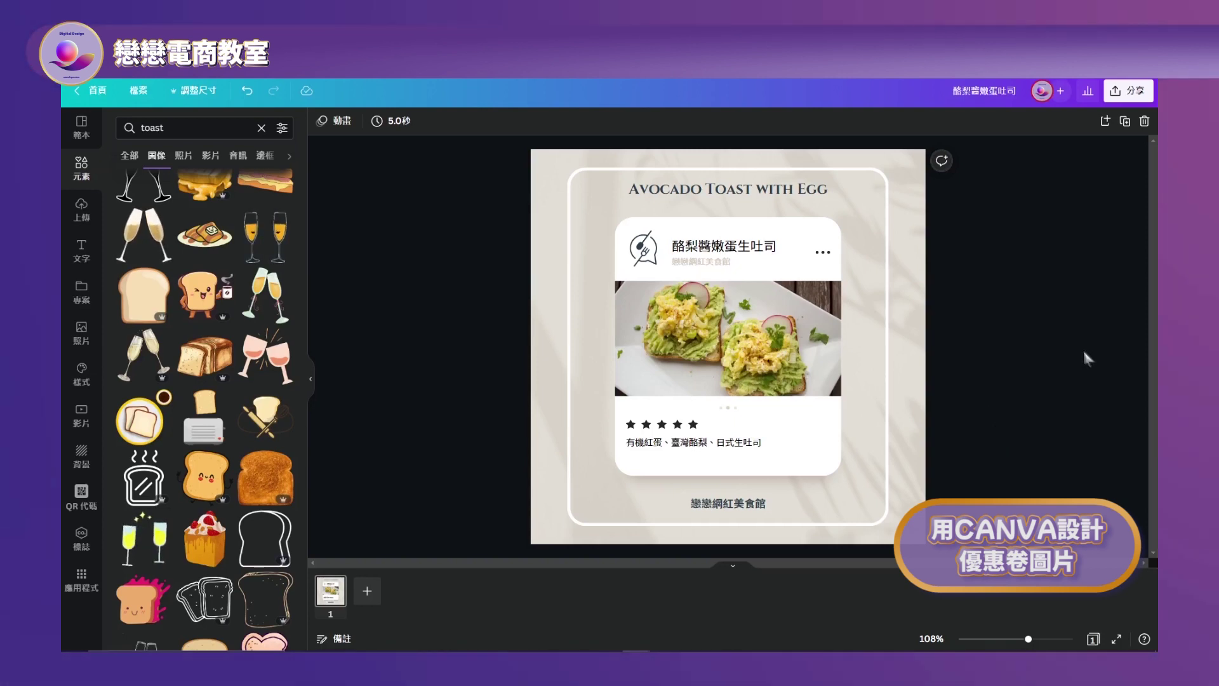
Step: Download the design as a PNG into the 221129_LINE@優惠卷 folder, overwriting the existing file of the same name
{"action": "left_click", "coordinate": [1127, 91]}
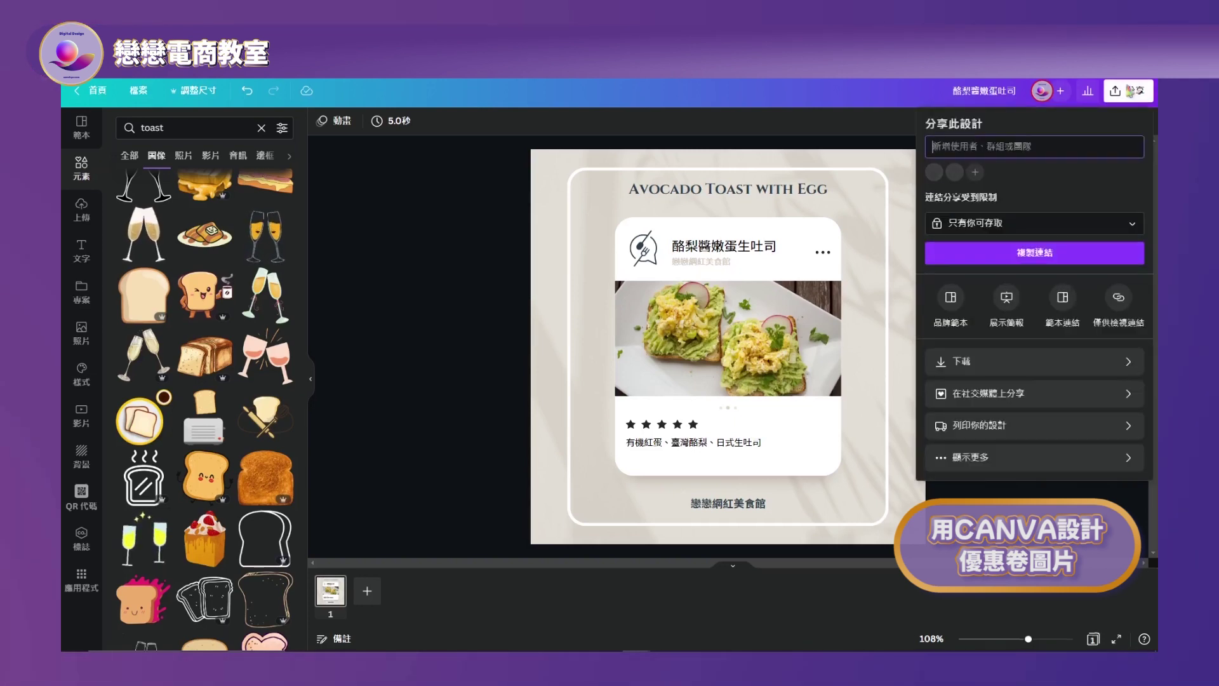
{"action": "left_click", "coordinate": [948, 314]}
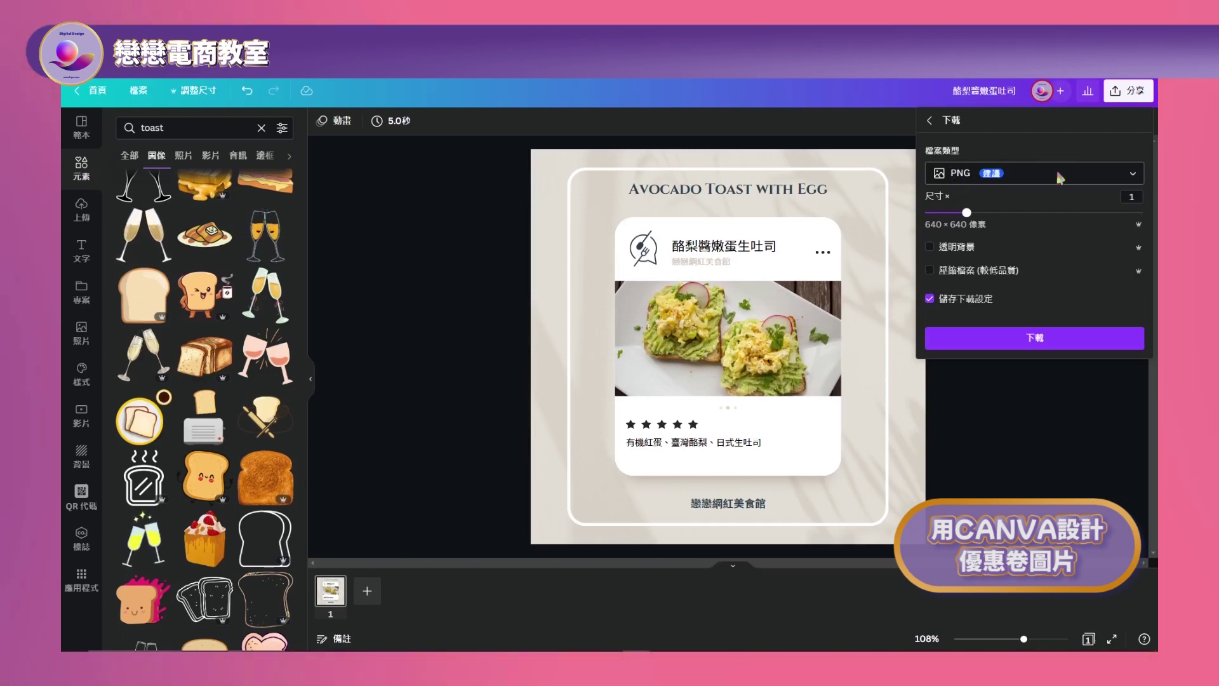
{"action": "left_click", "coordinate": [1057, 174]}
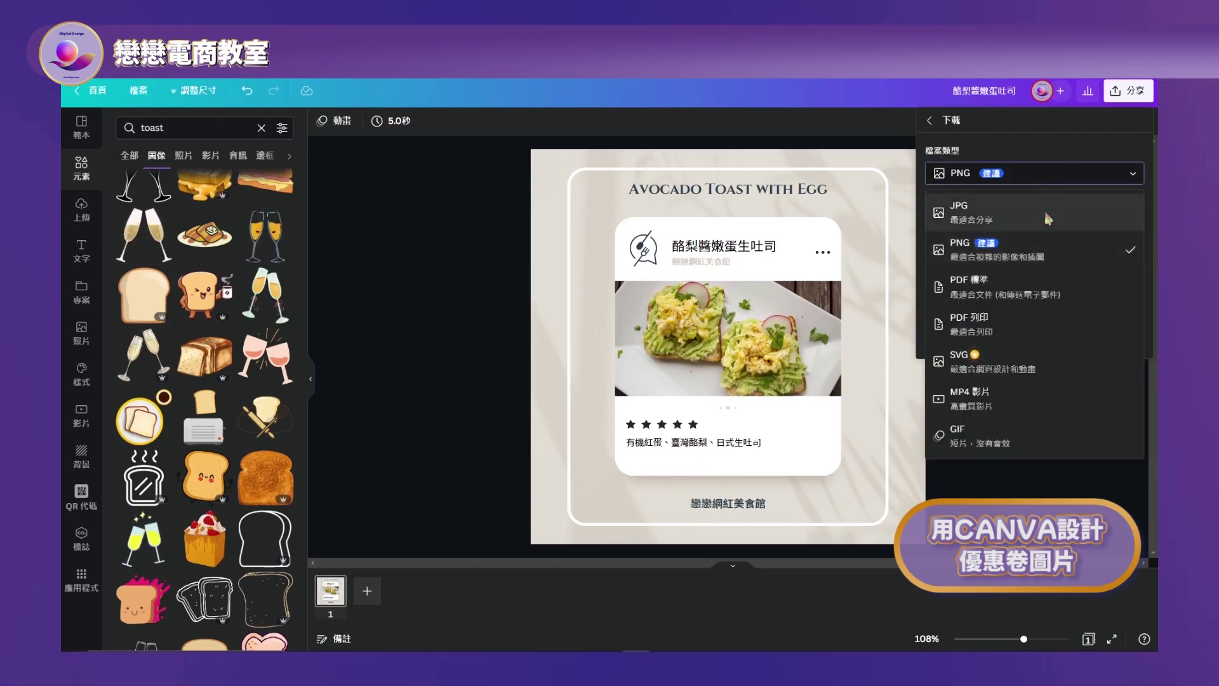
{"action": "left_click", "coordinate": [1050, 175]}
{"action": "left_click", "coordinate": [1034, 334]}
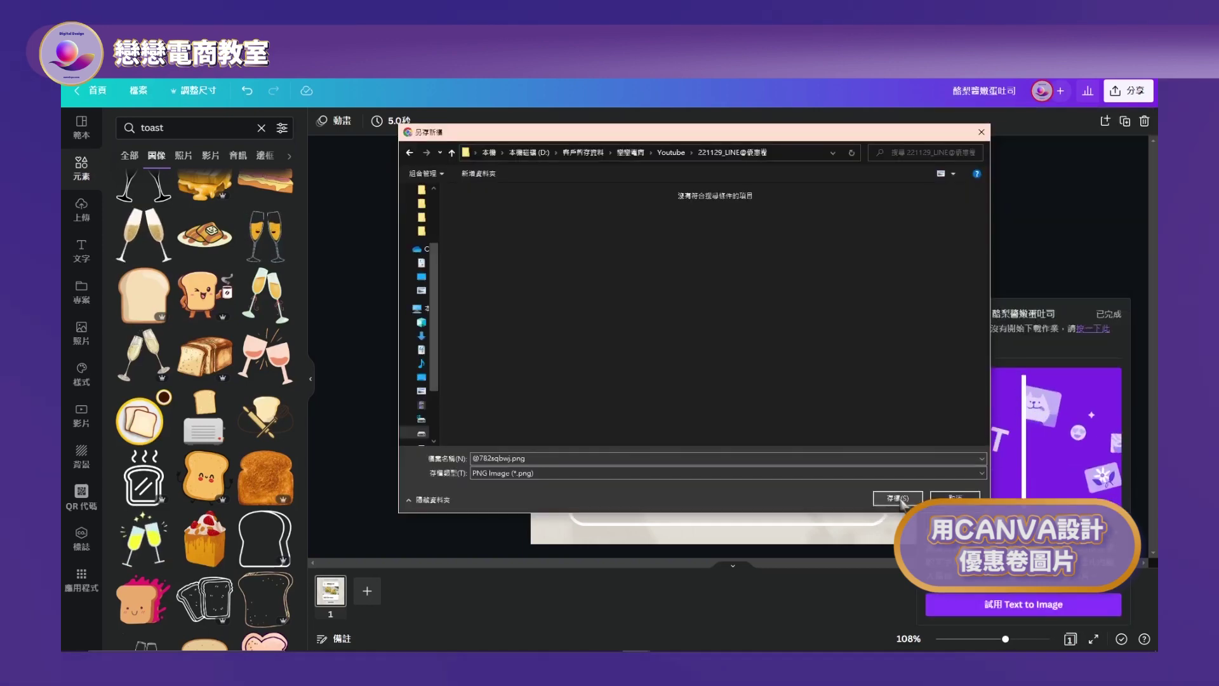
{"action": "left_click", "coordinate": [901, 499]}
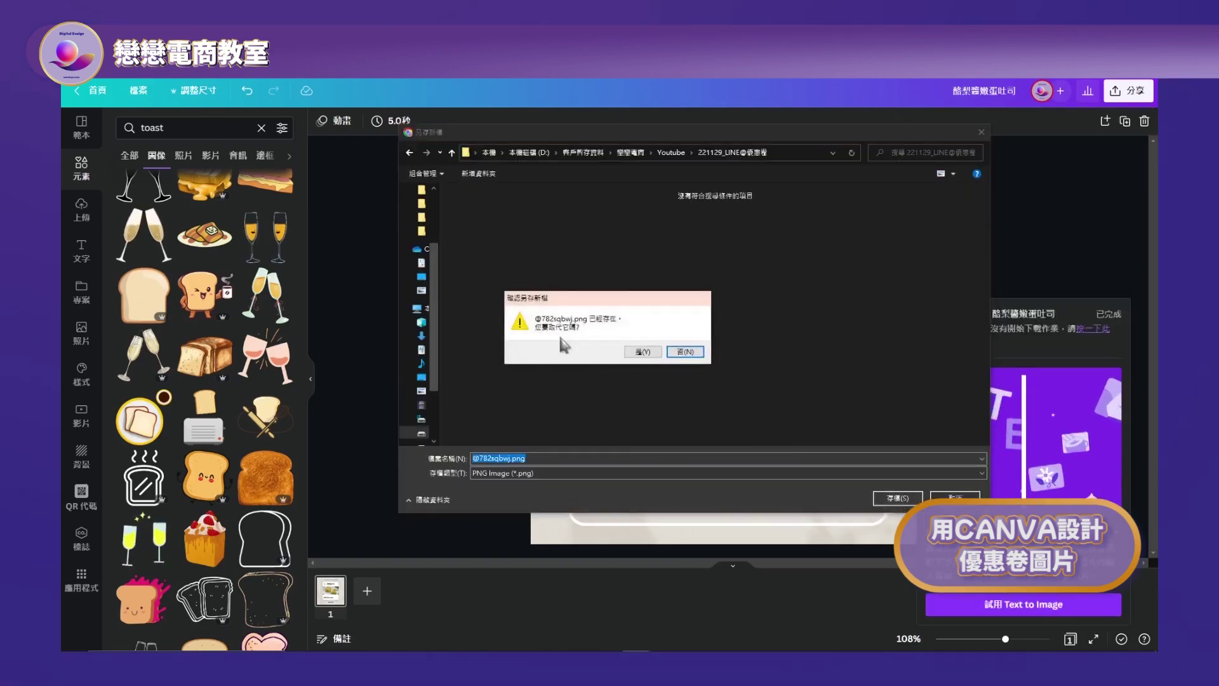
{"action": "left_click", "coordinate": [639, 353]}
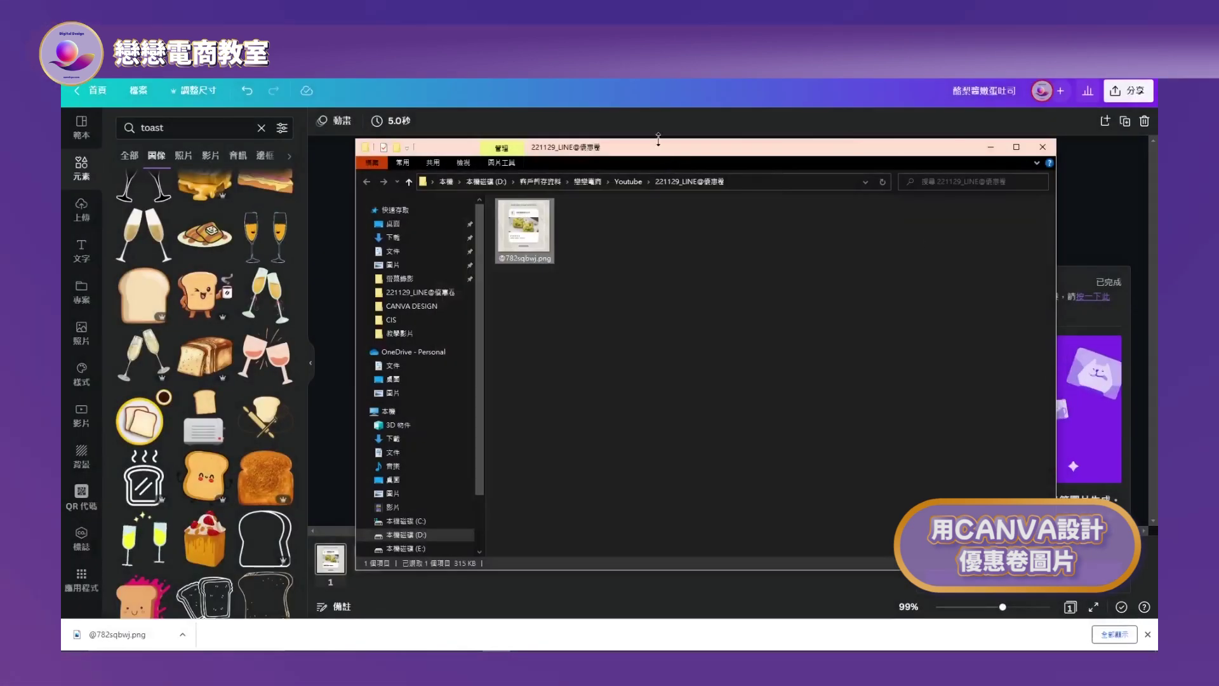
{"action": "left_click", "coordinate": [1147, 634]}
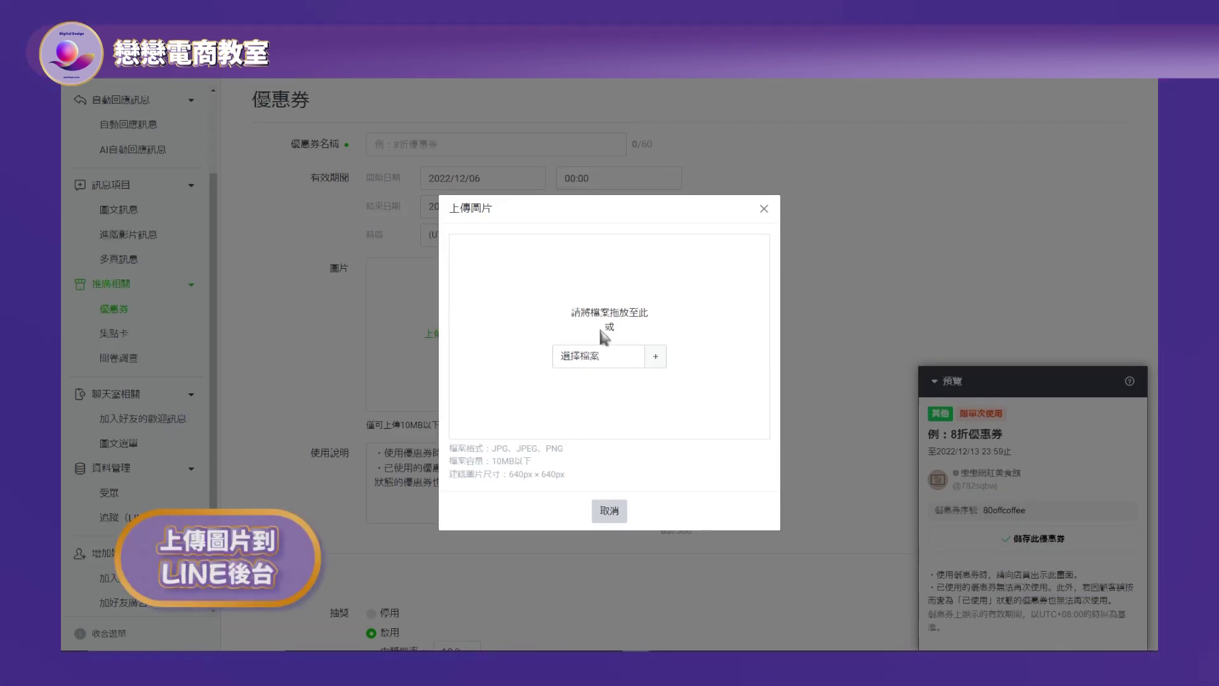
Step: In LINE Official Account Manager, upload the saved avocado toast image as the coupon picture and check it in the preview
{"action": "left_click", "coordinate": [608, 351]}
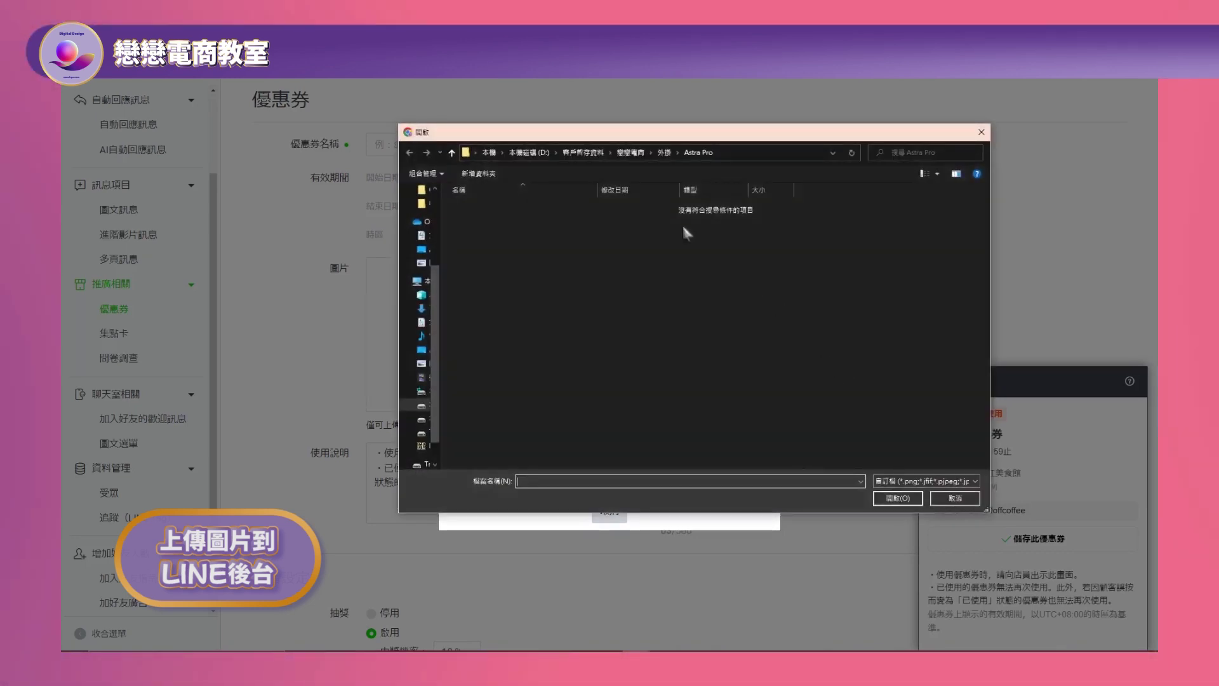
{"action": "left_click", "coordinate": [421, 203]}
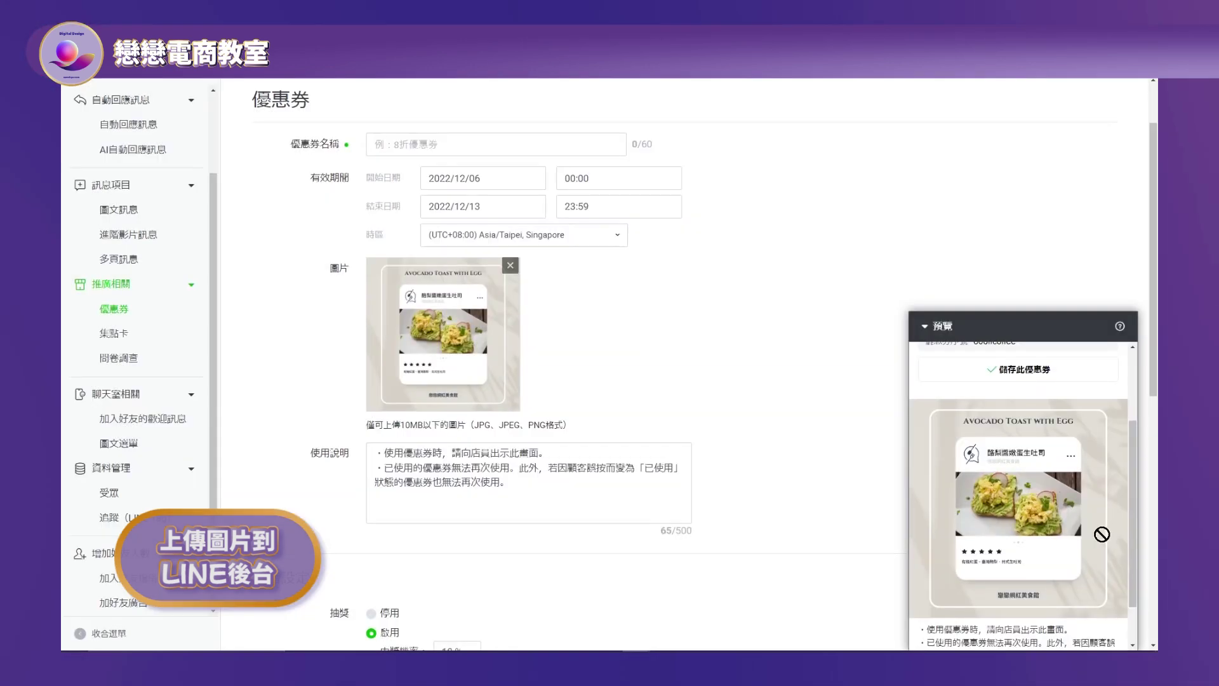
{"action": "scroll", "coordinate": [1083, 488], "scroll_direction": "up", "scroll_amount": 1}
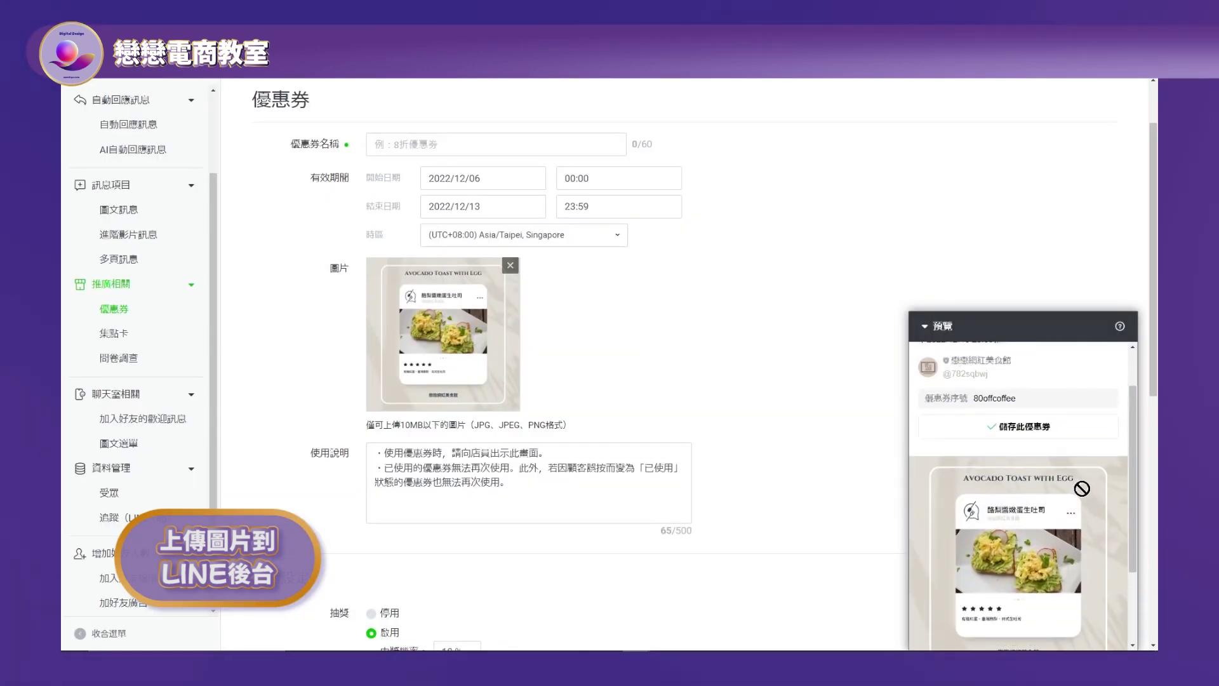
{"action": "scroll", "coordinate": [1069, 498], "scroll_direction": "down", "scroll_amount": 2}
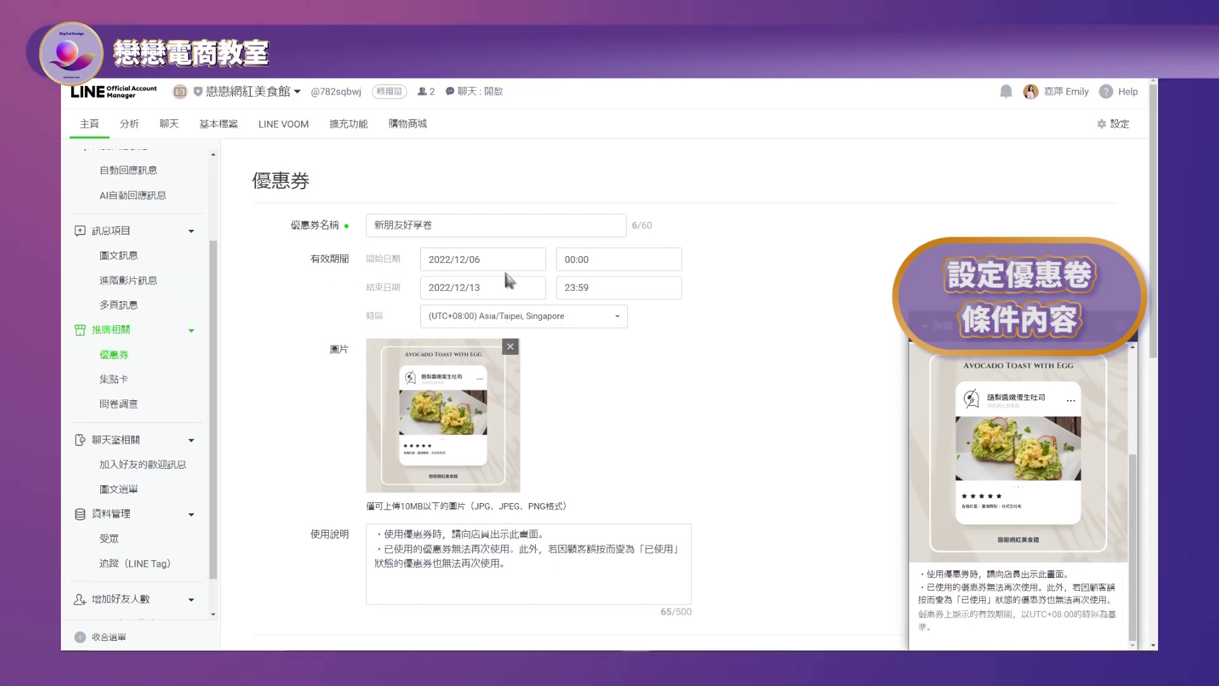
Step: Set the end date of the coupon's validity period to 2022/12/08
{"action": "left_click", "coordinate": [505, 276]}
{"action": "left_click", "coordinate": [771, 294]}
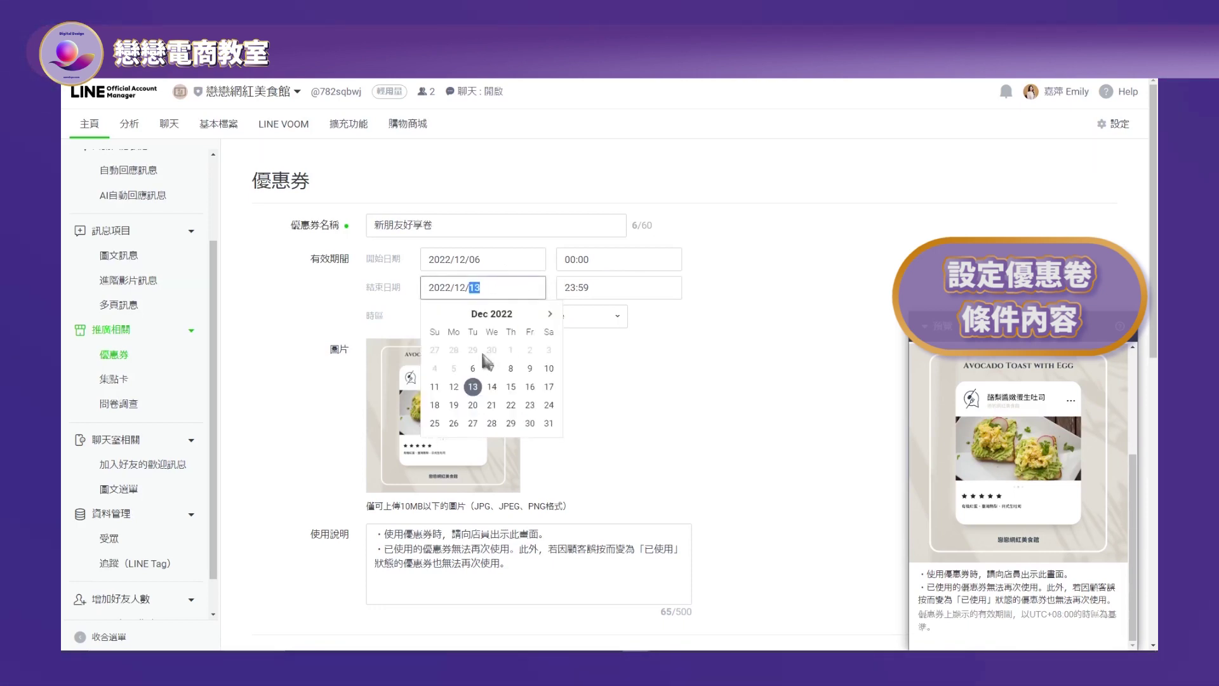
{"action": "left_click", "coordinate": [510, 368]}
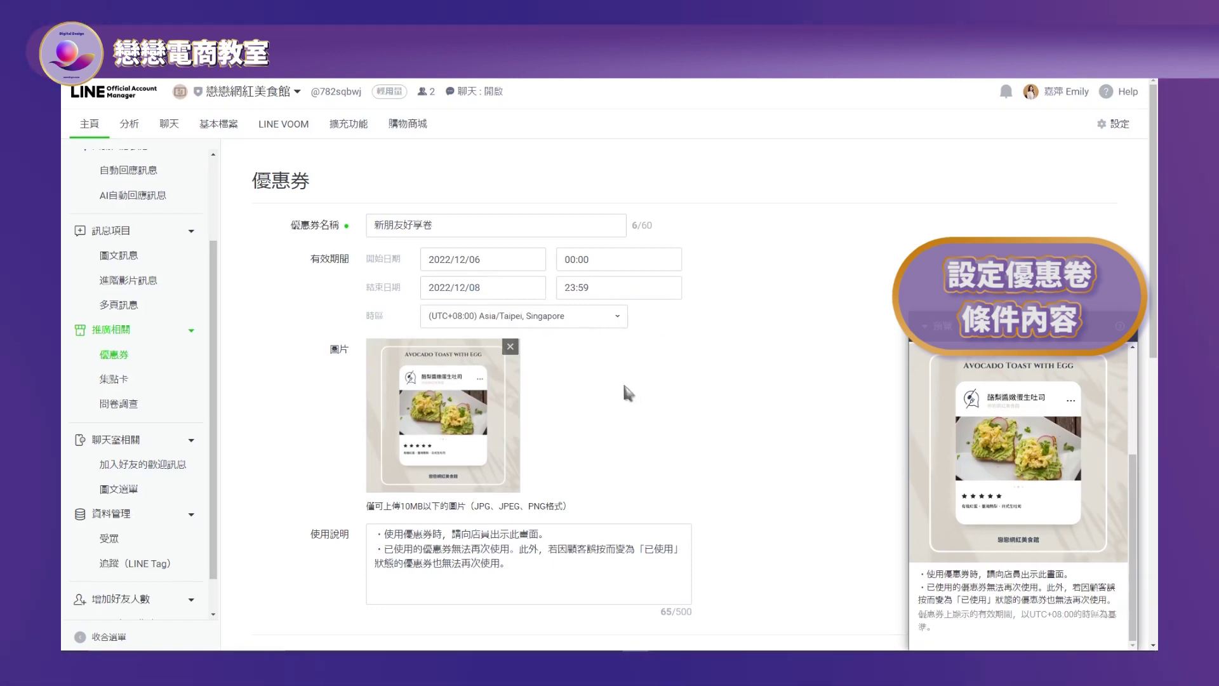
Step: Examine the coupon's usage notes and advanced settings, including the range of winning rates offered for the lottery
{"action": "scroll", "coordinate": [651, 399], "scroll_direction": "down", "scroll_amount": 3}
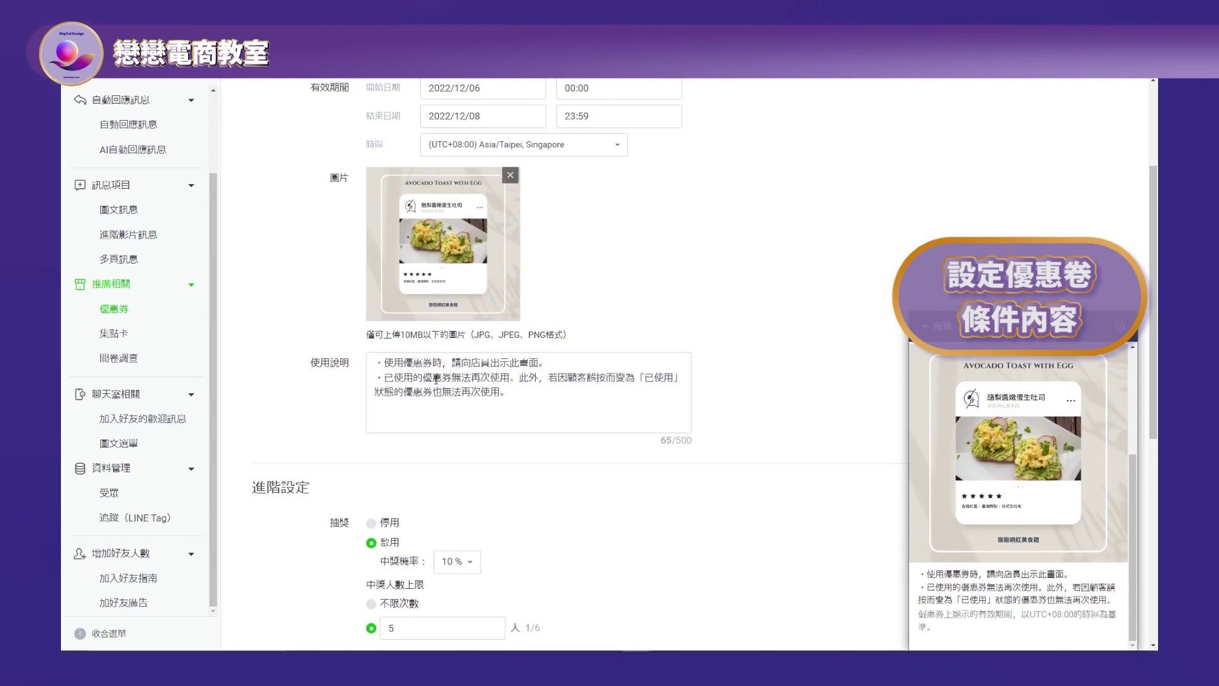
{"action": "scroll", "coordinate": [668, 395], "scroll_direction": "down", "scroll_amount": 2}
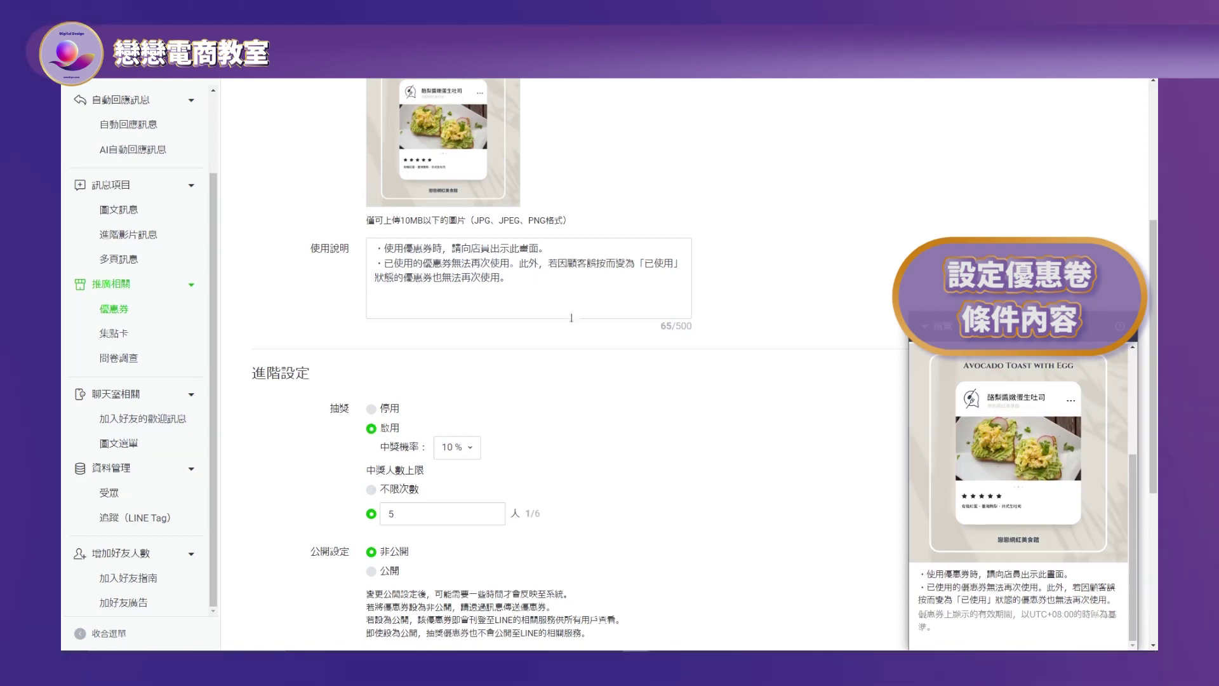
{"action": "scroll", "coordinate": [563, 290], "scroll_direction": "down", "scroll_amount": 2}
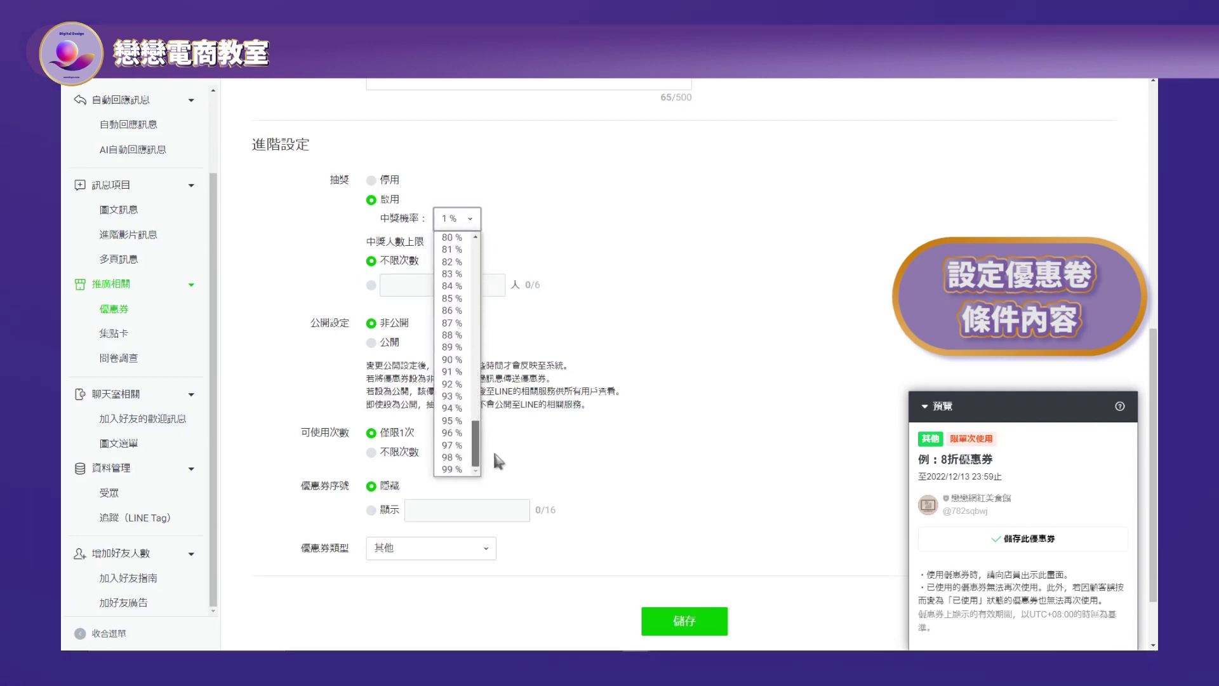
{"action": "left_click_drag", "start_coordinate": [474, 448], "coordinate": [482, 393]}
{"action": "left_click_drag", "start_coordinate": [486, 442], "coordinate": [486, 448]}
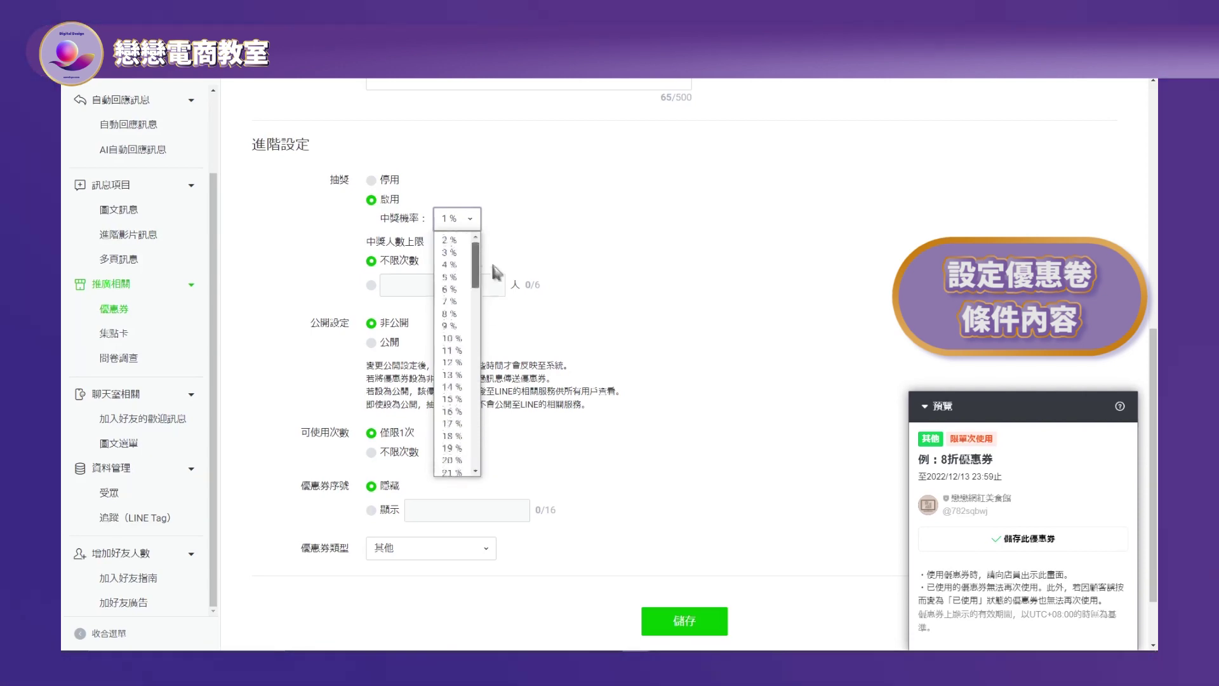
{"action": "left_click", "coordinate": [439, 219]}
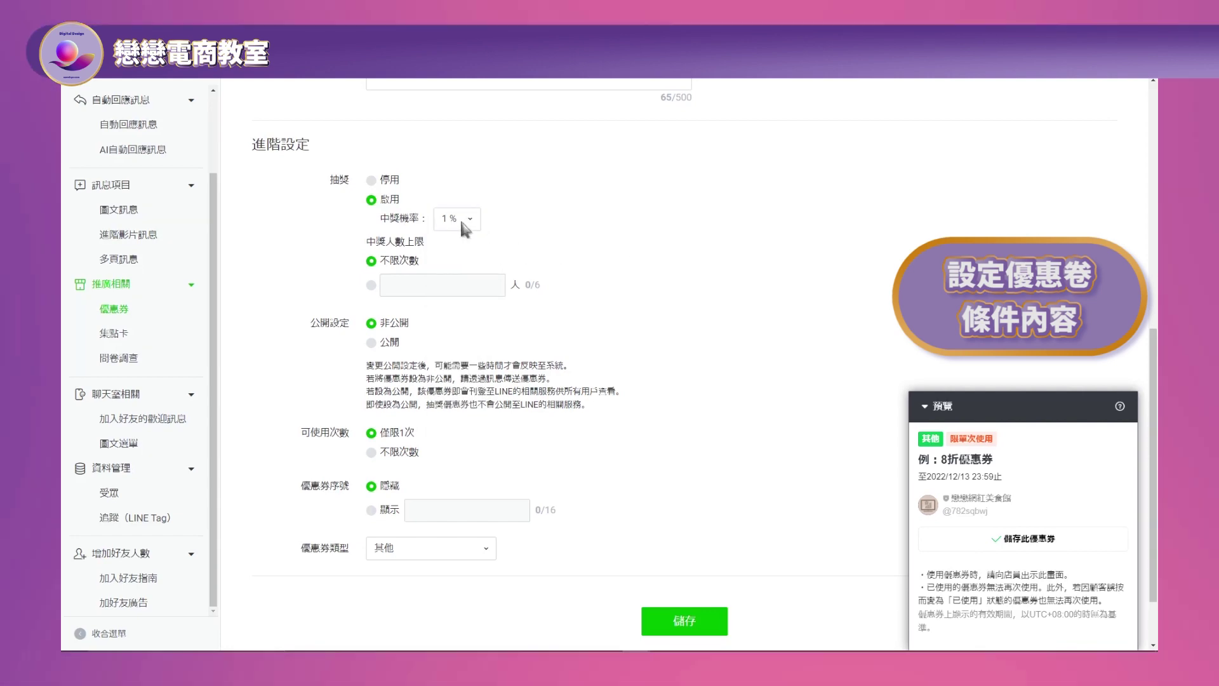
{"action": "left_click", "coordinate": [459, 214]}
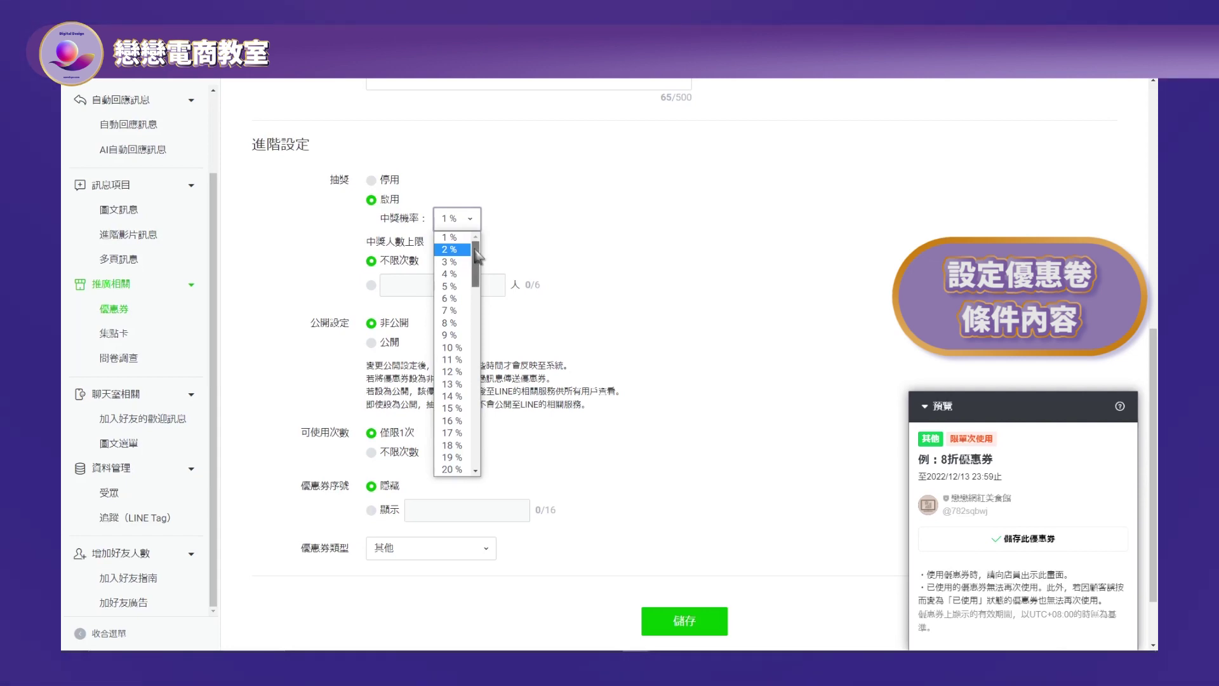
{"action": "left_click_drag", "start_coordinate": [477, 301], "coordinate": [476, 448]}
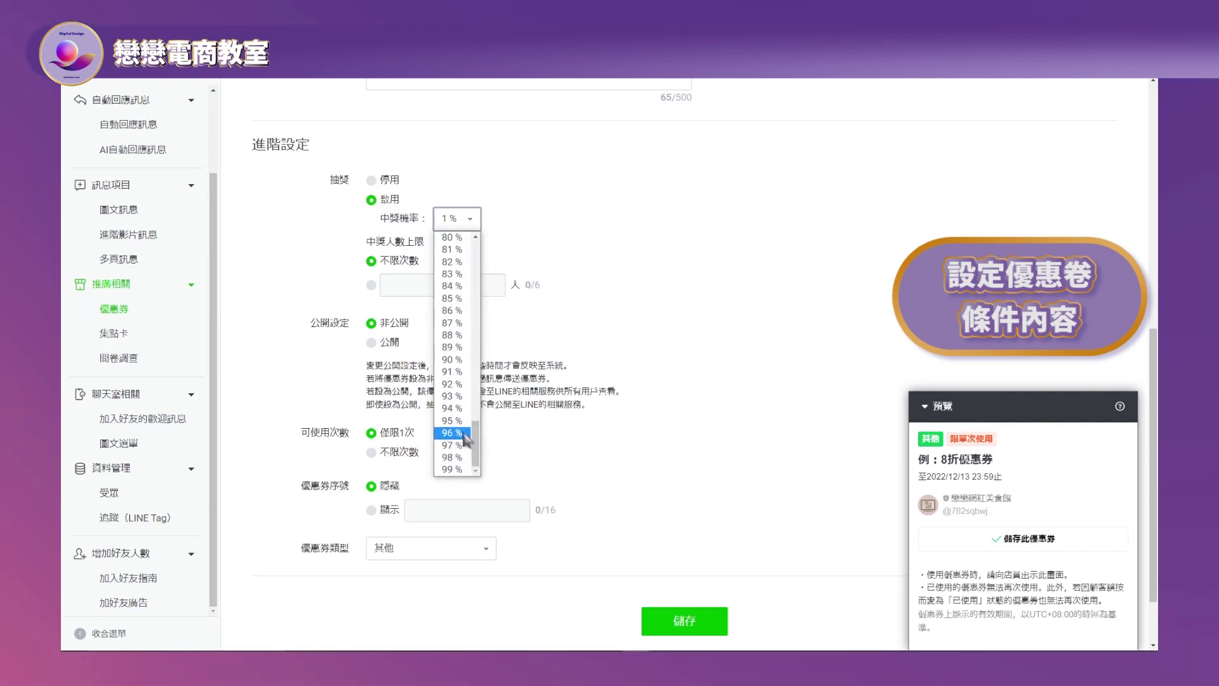
{"action": "left_click", "coordinate": [501, 371]}
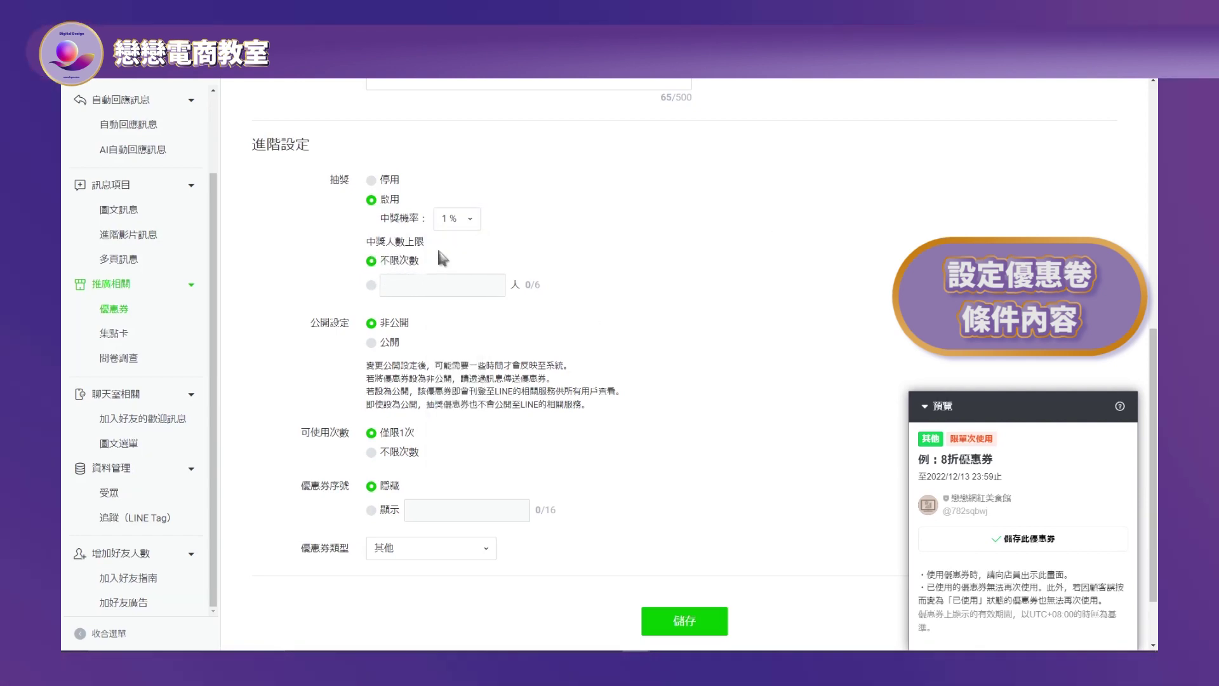
Step: Limit the number of lottery winners to 5 and set the winning rate to 10 %
{"action": "left_click", "coordinate": [400, 282]}
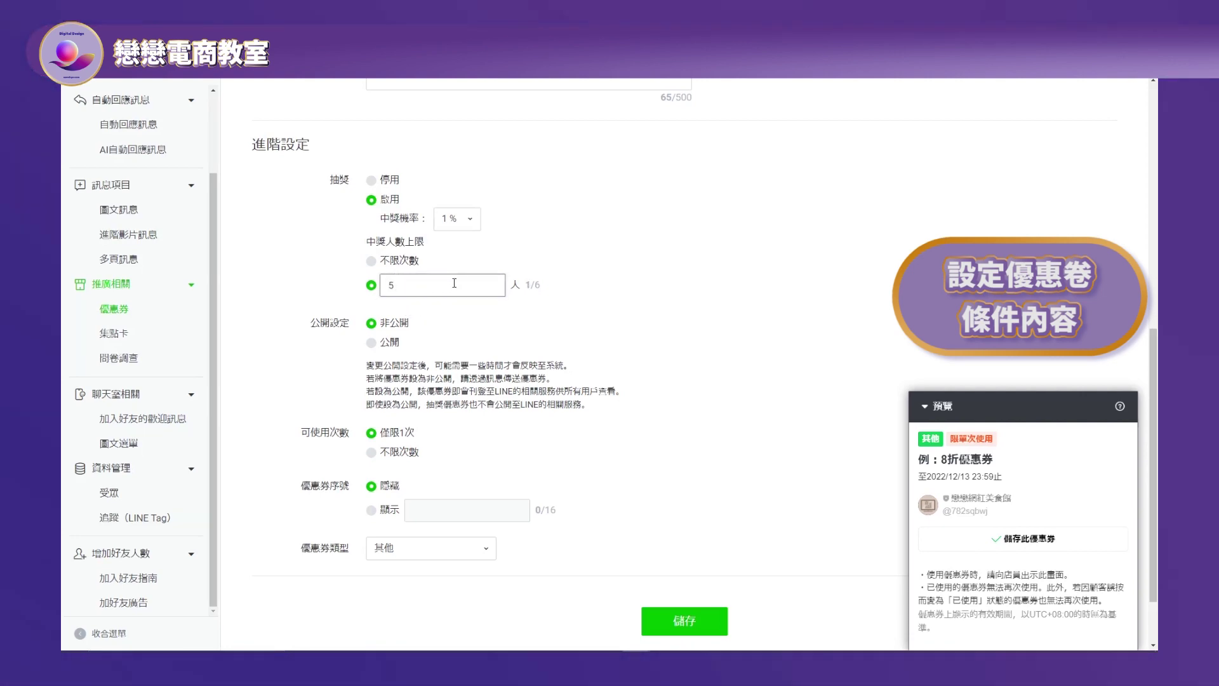
{"action": "left_click", "coordinate": [468, 216]}
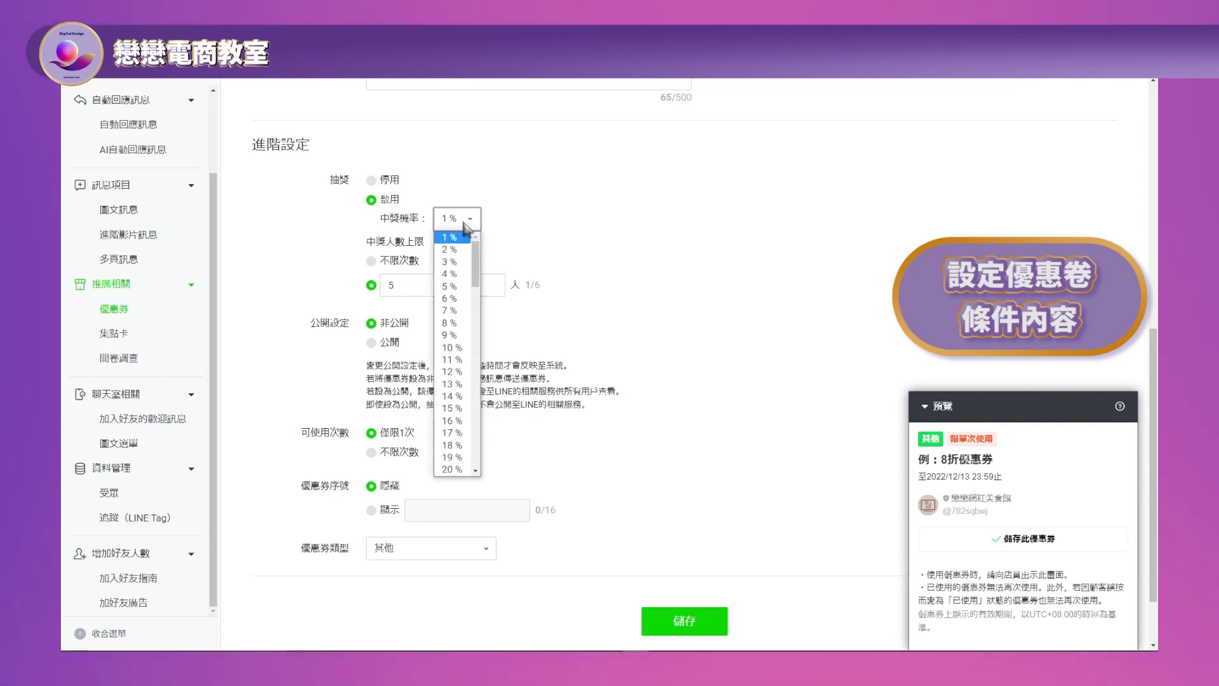
{"action": "scroll", "coordinate": [450, 330], "scroll_direction": "down", "scroll_amount": 4}
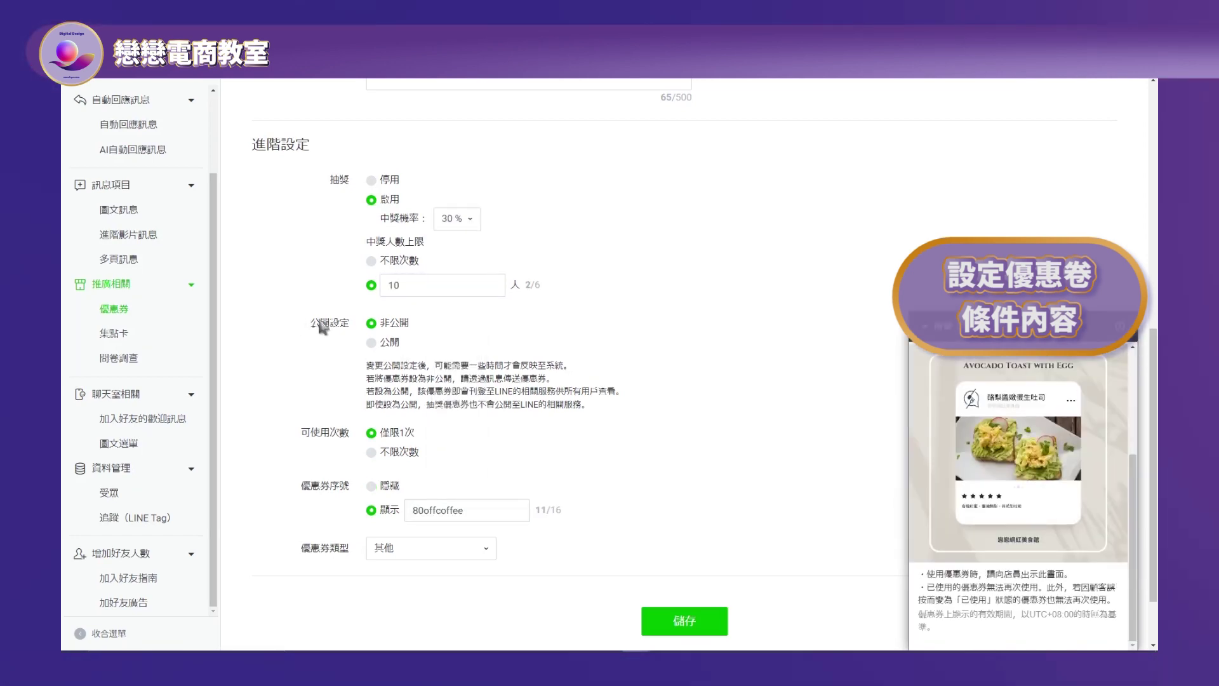
Step: Make the coupon's serial number visible and set it to 80offcoffee
{"action": "scroll", "coordinate": [641, 337], "scroll_direction": "down", "scroll_amount": 1}
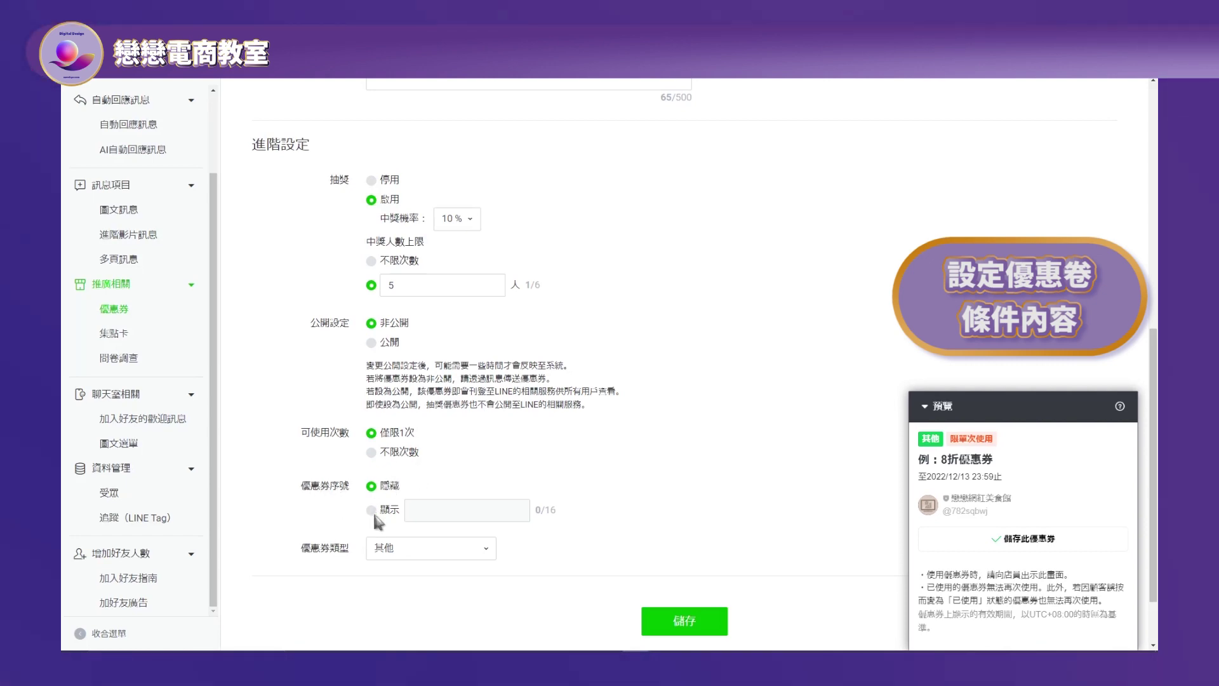
{"action": "scroll", "coordinate": [706, 454], "scroll_direction": "down", "scroll_amount": 2}
{"action": "left_click", "coordinate": [526, 433]}
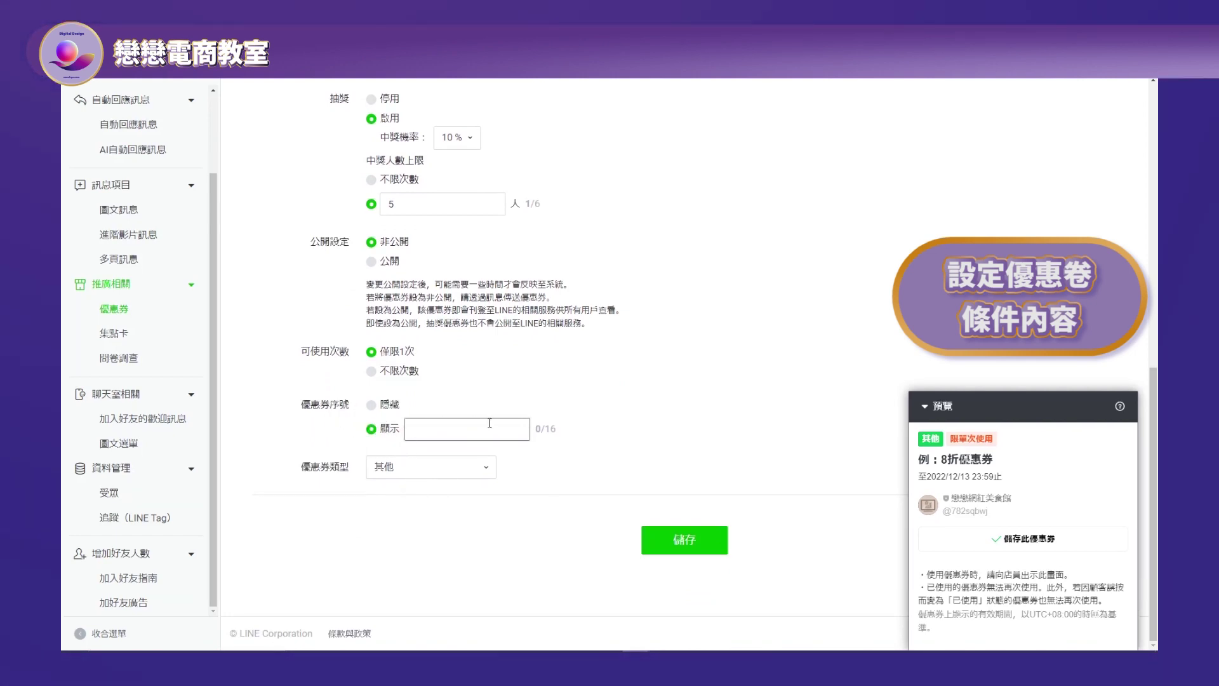
{"action": "type", "text": "80offcoffee"}
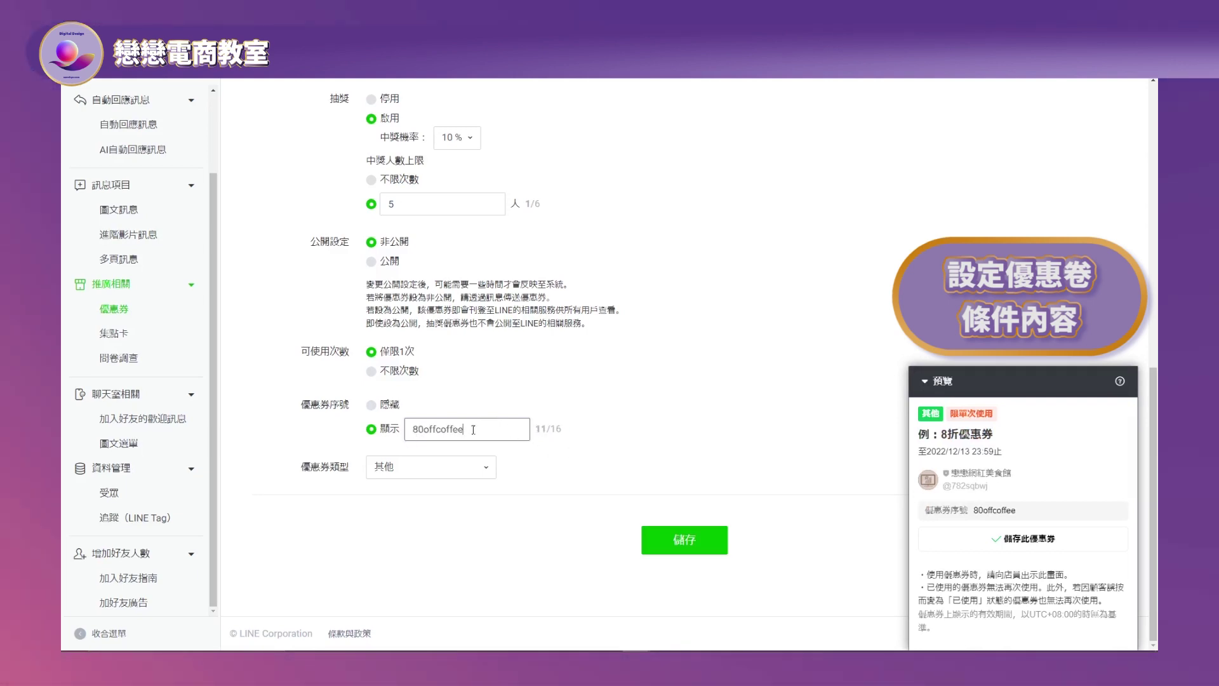
Step: Set the coupon type to 免費 and save the coupon
{"action": "left_click", "coordinate": [456, 462]}
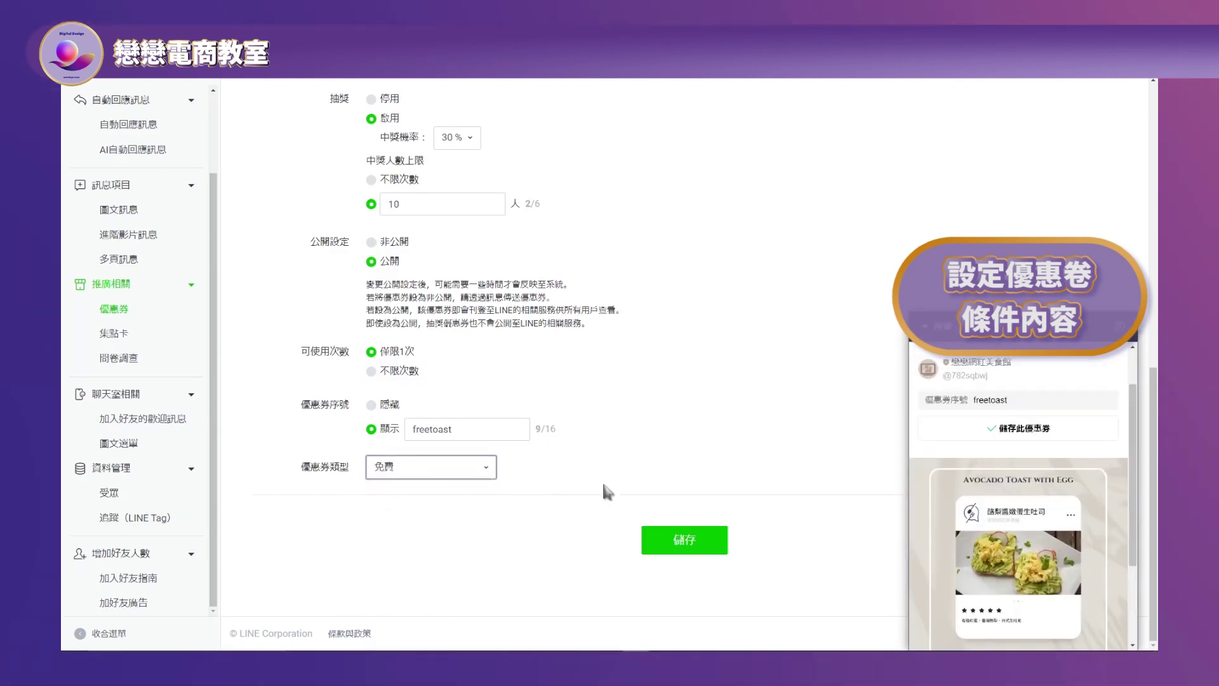
{"action": "left_click", "coordinate": [692, 545]}
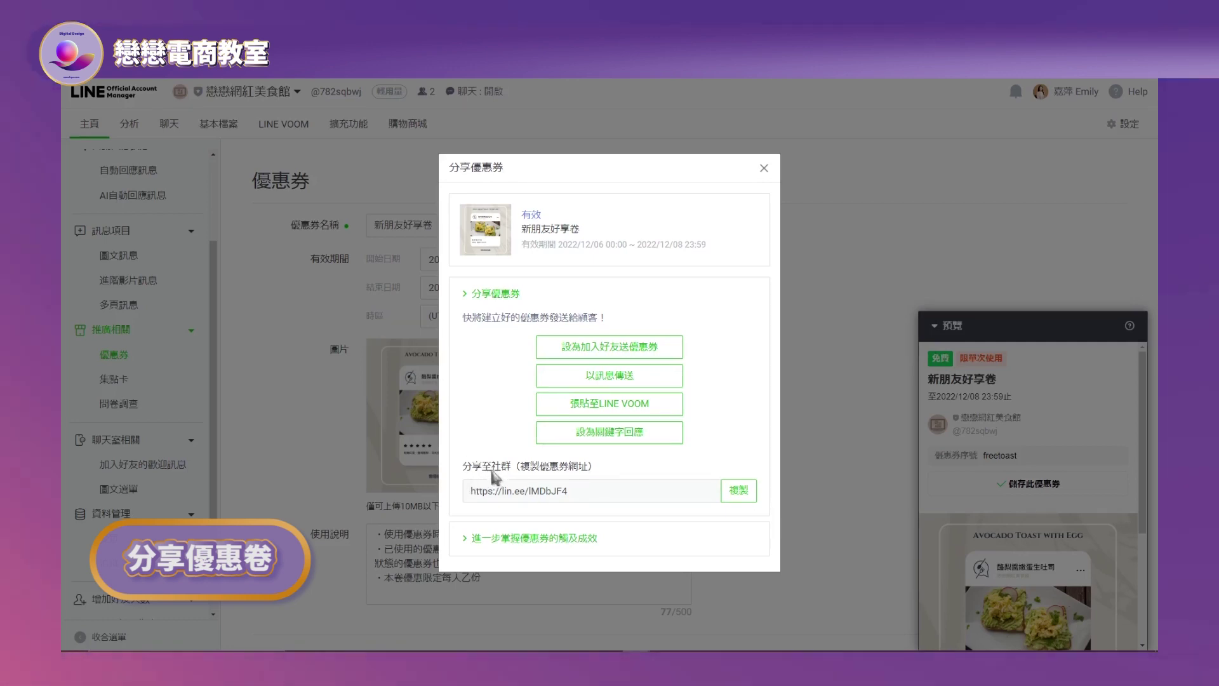
Step: Copy the coupon's share URL and set the reach-tracking URL's parameter to 2
{"action": "left_click", "coordinate": [738, 493]}
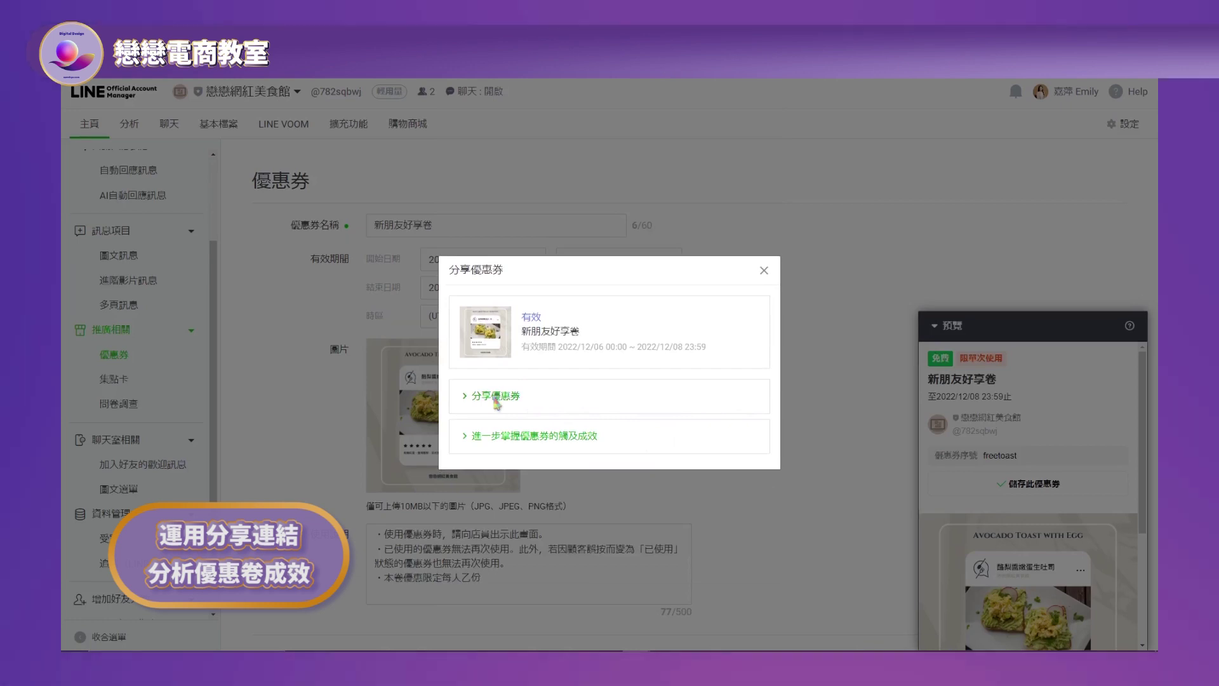
{"action": "left_click", "coordinate": [510, 444]}
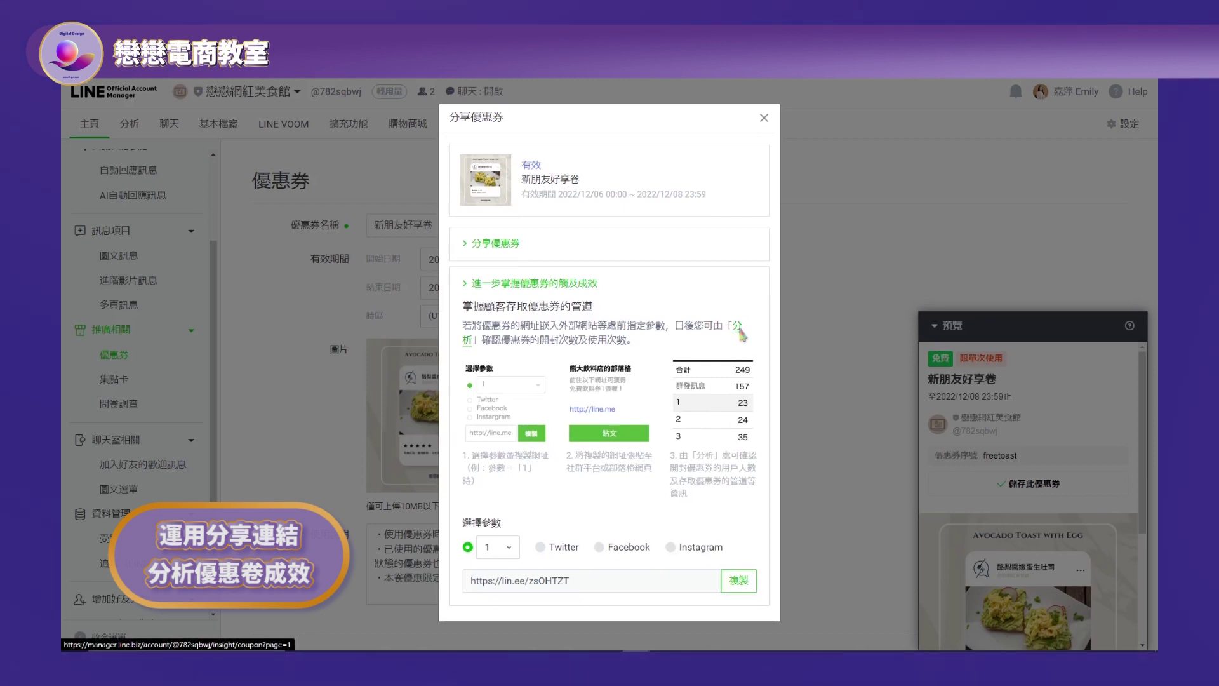
{"action": "left_click", "coordinate": [737, 329]}
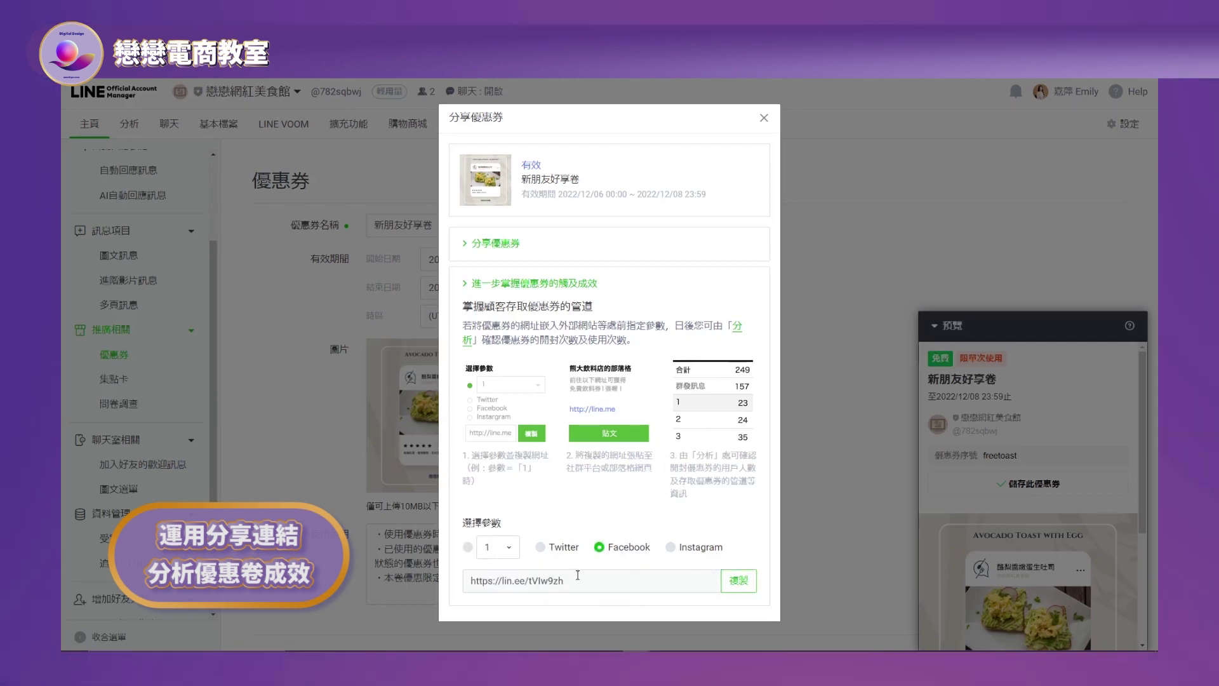
{"action": "left_click", "coordinate": [498, 547]}
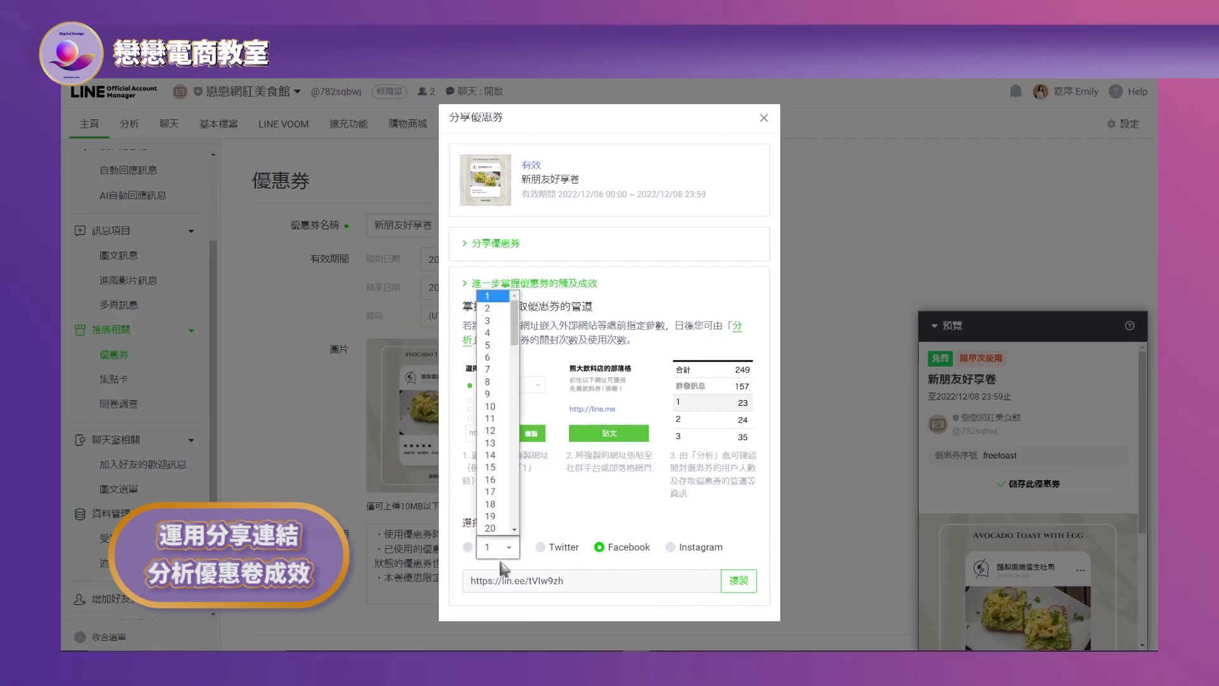
{"action": "left_click", "coordinate": [493, 306]}
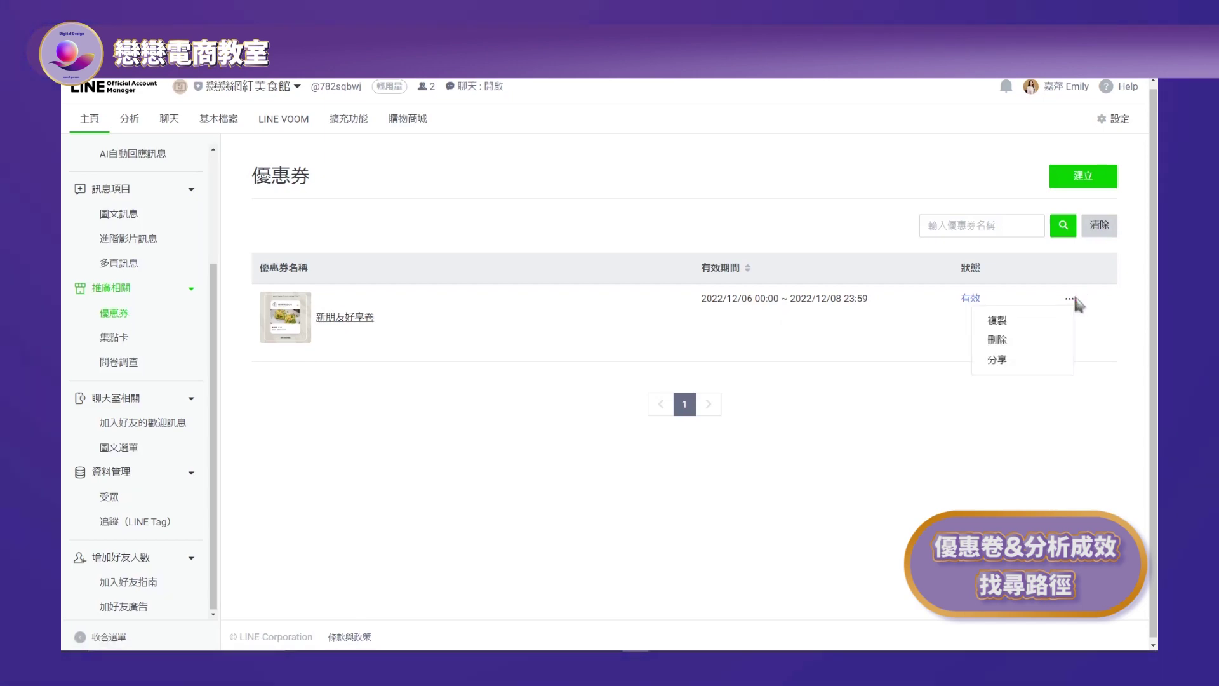
Step: Open the sharing options of 新朋友好享卷 from the coupon list and switch its tracking URL parameter through 3, 4 and 5
{"action": "left_click", "coordinate": [1007, 364]}
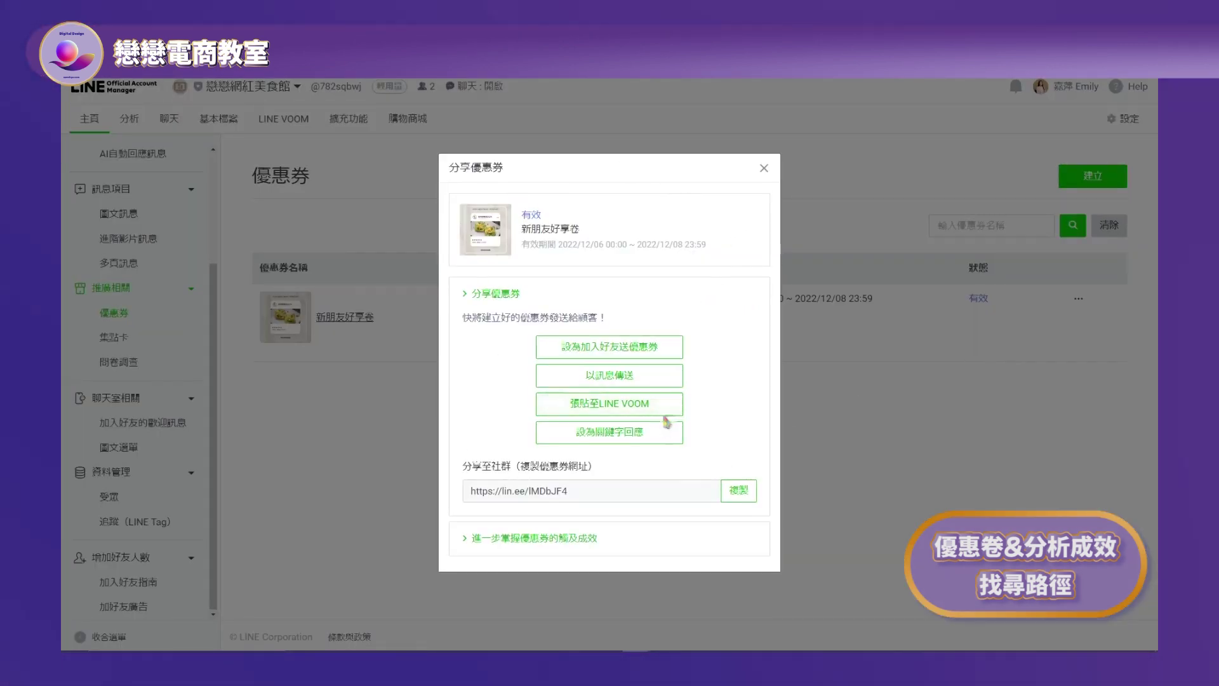
{"action": "left_click", "coordinate": [556, 539]}
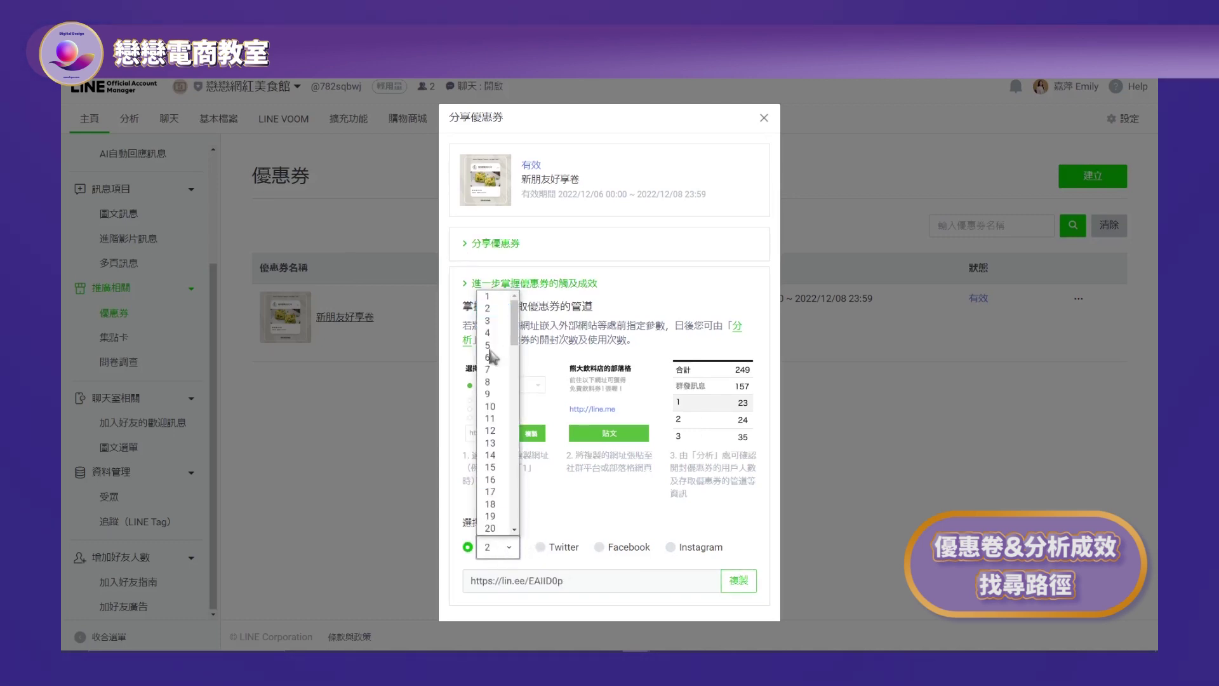
{"action": "left_click", "coordinate": [494, 547]}
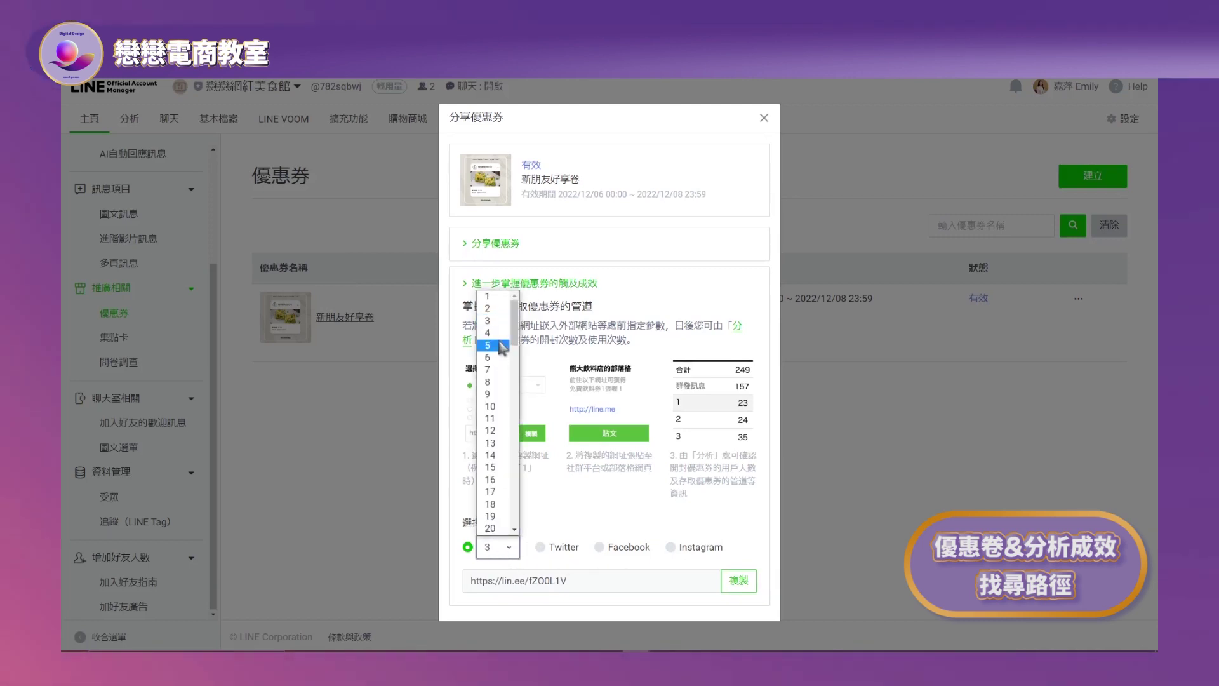
{"action": "left_click", "coordinate": [499, 366]}
{"action": "left_click", "coordinate": [503, 551]}
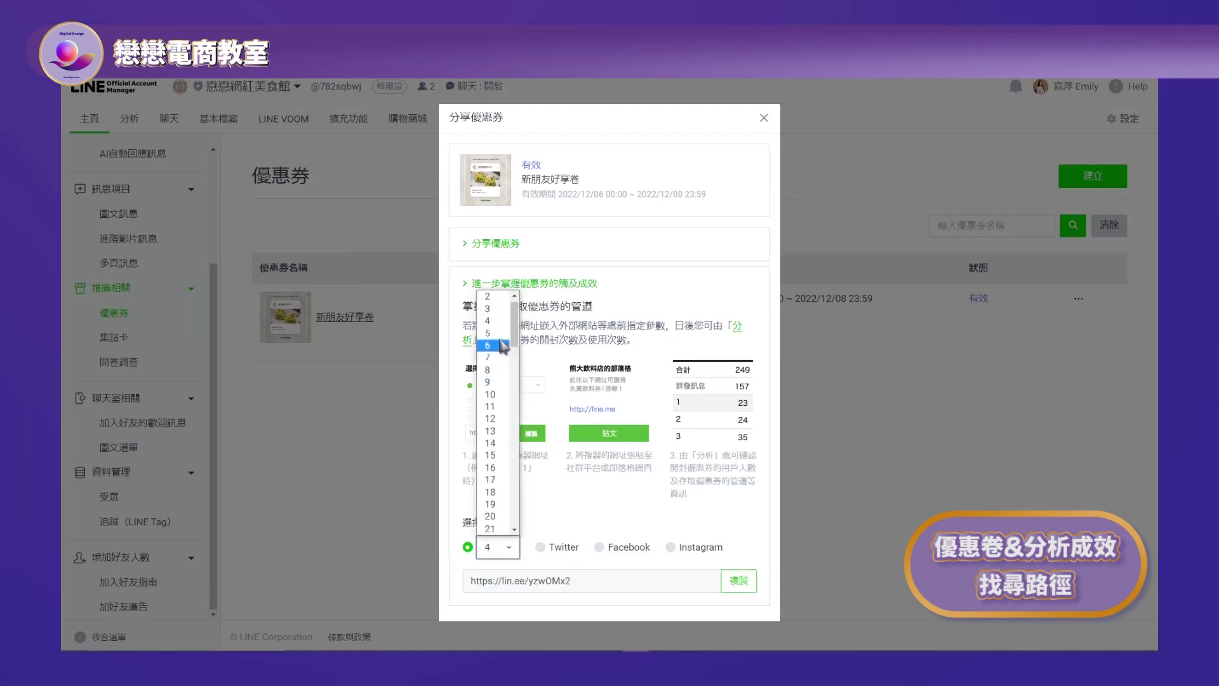
{"action": "left_click", "coordinate": [492, 333]}
Step: Examine the tracking parameter choices down to the end of the list and close the coupon's sharing dialog
{"action": "left_click", "coordinate": [499, 547]}
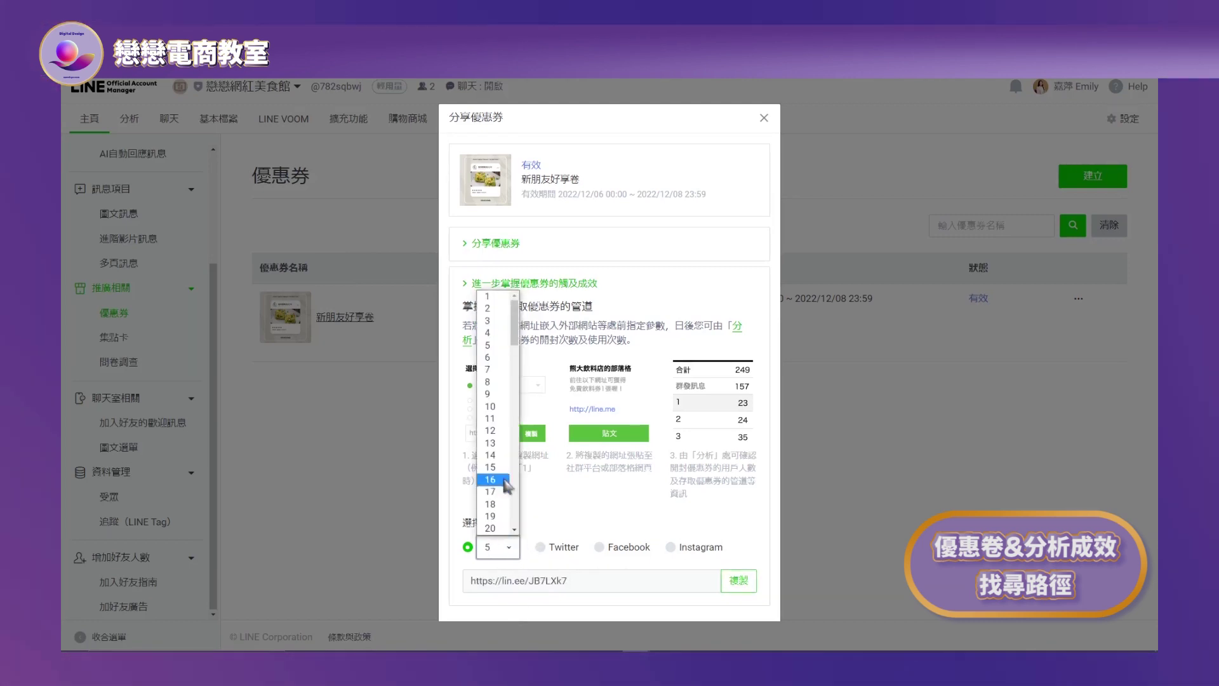
{"action": "scroll", "coordinate": [502, 495], "scroll_direction": "down", "scroll_amount": 15}
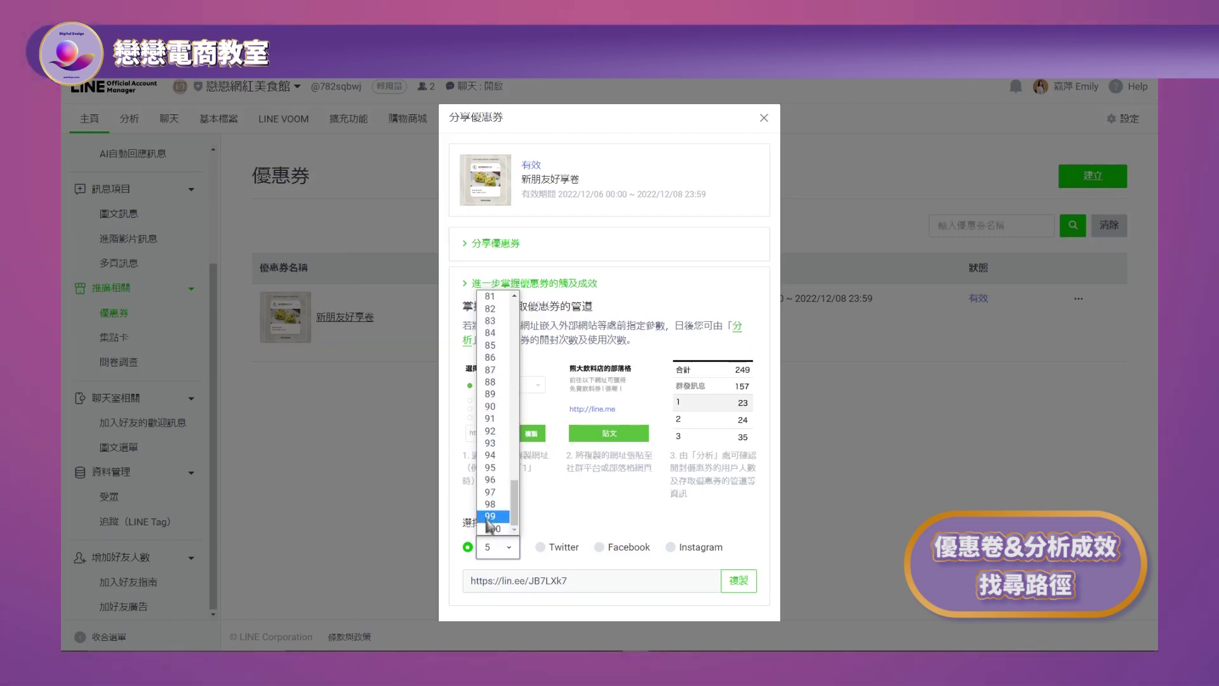
{"action": "left_click", "coordinate": [583, 514]}
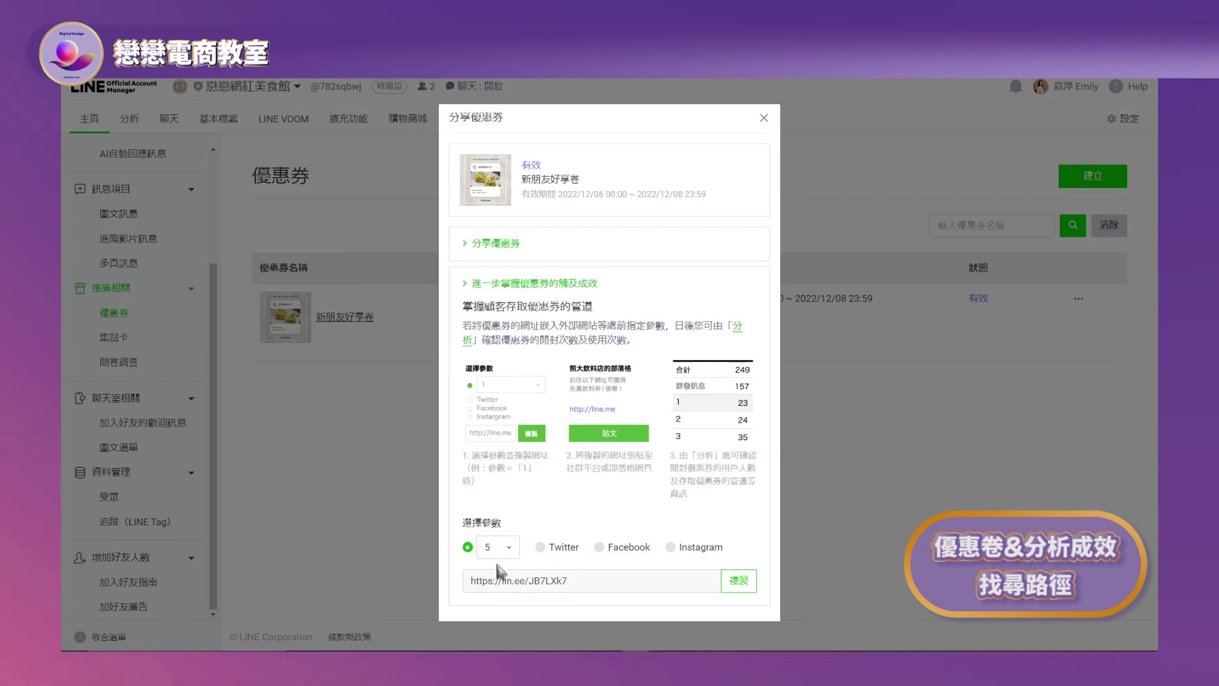
{"action": "left_click", "coordinate": [765, 119]}
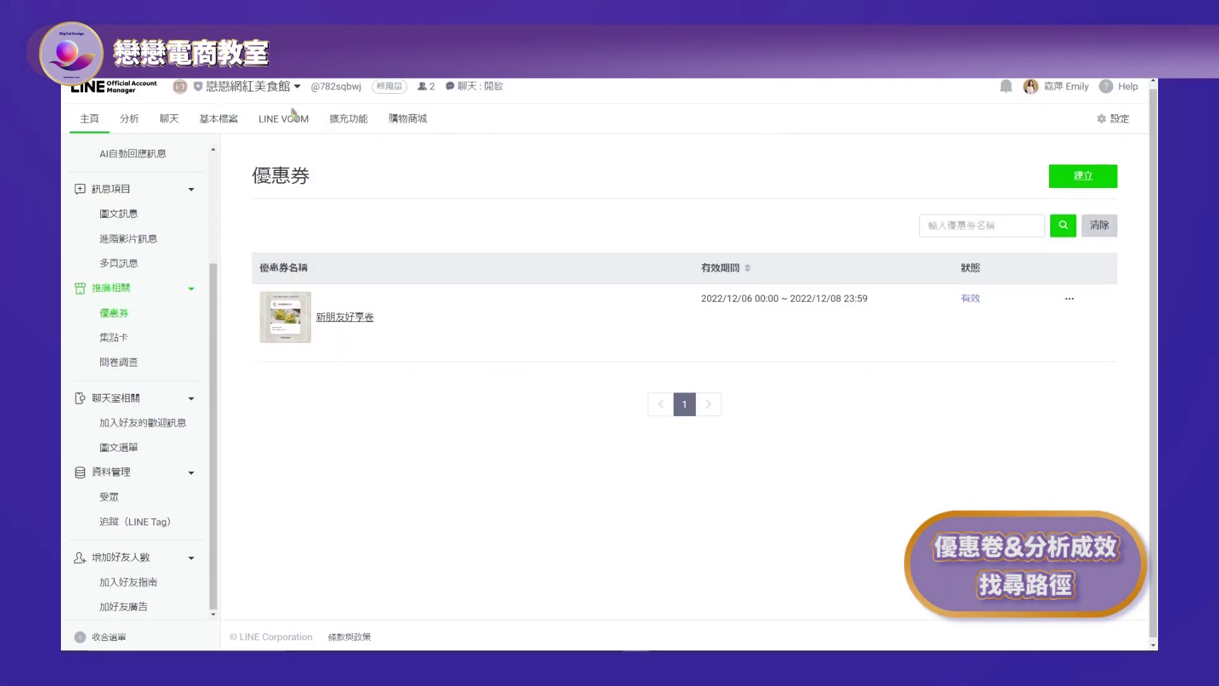
Step: Open the coupon analytics and examine the usage table below the coupon list
{"action": "left_click", "coordinate": [136, 130]}
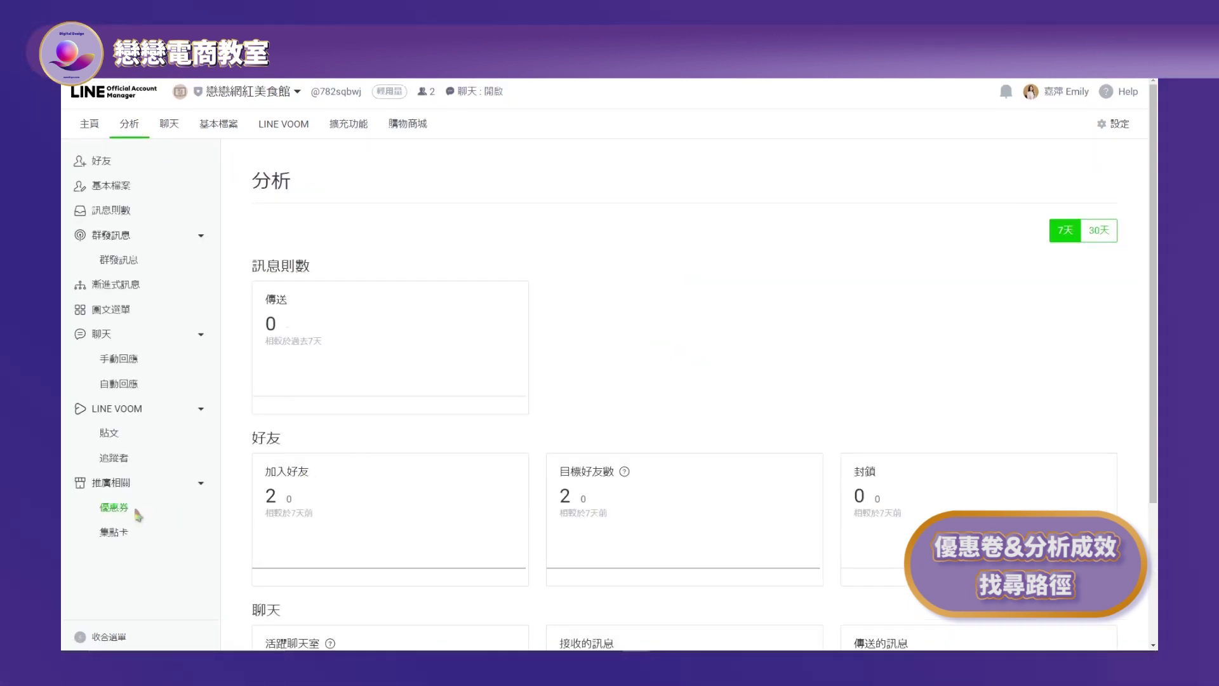
{"action": "left_click", "coordinate": [132, 514]}
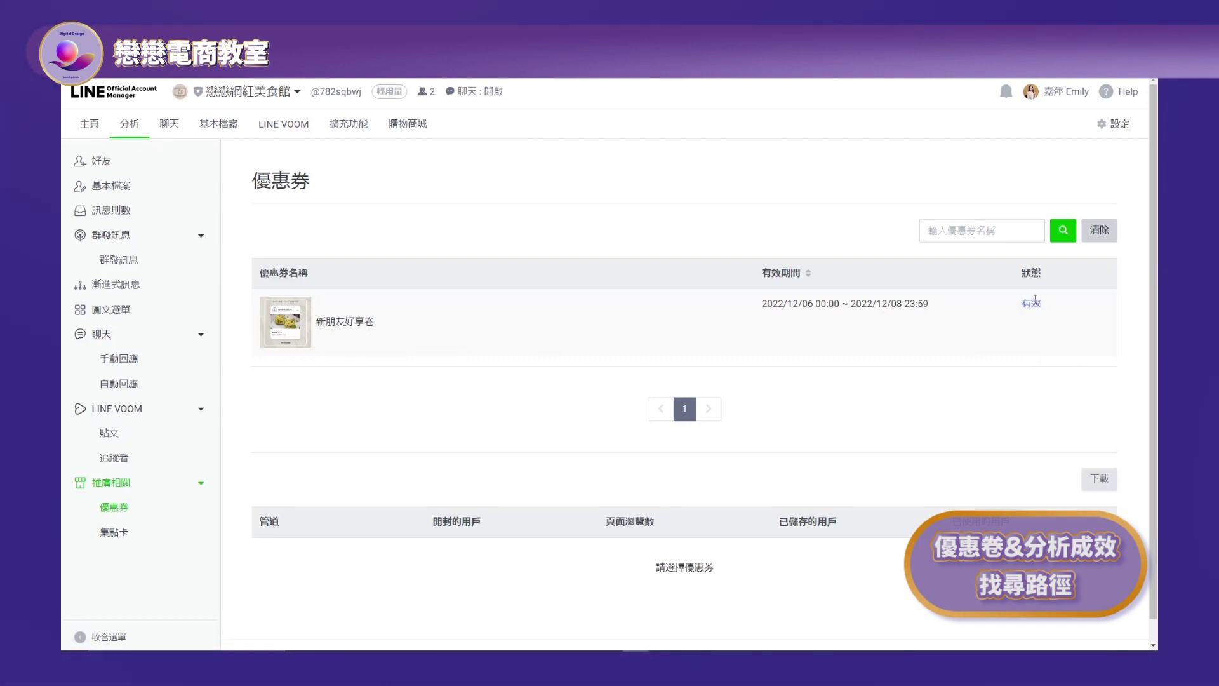
{"action": "scroll", "coordinate": [524, 404], "scroll_direction": "down", "scroll_amount": 1}
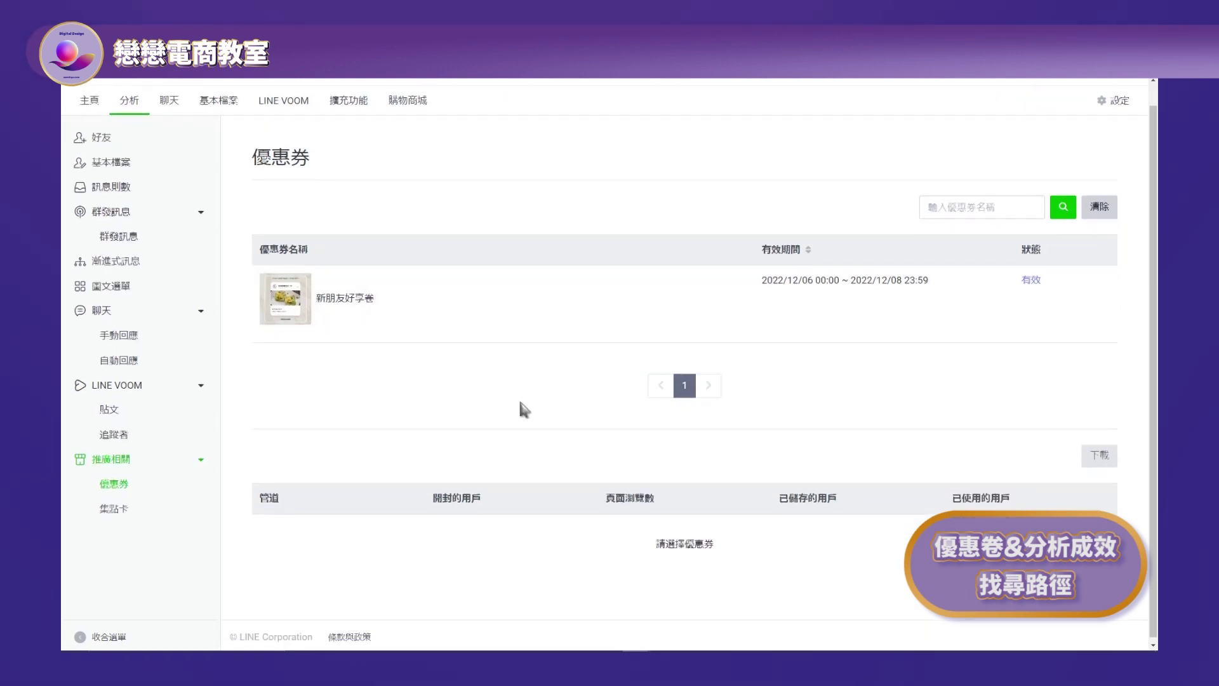